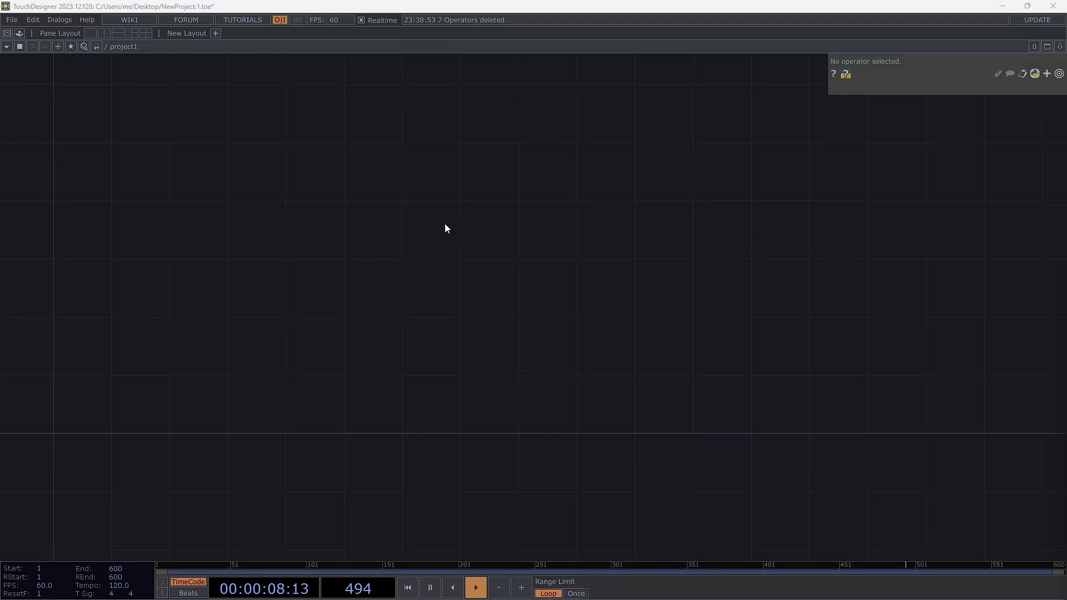
Create three Movie File In TOPs from the TOP operator family.
{"action": "key", "text": "Tab"}
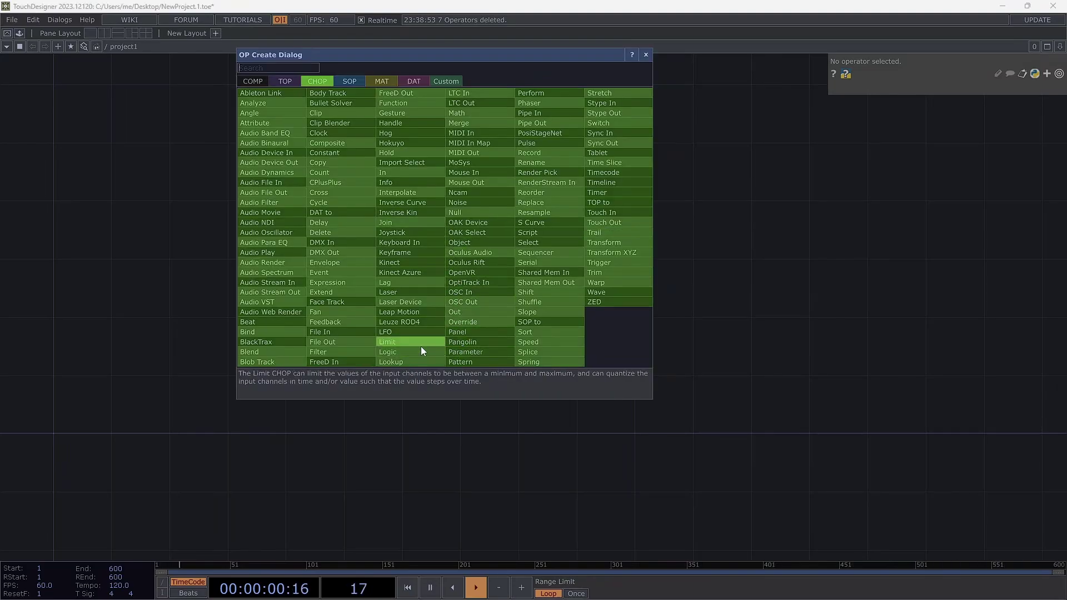
{"action": "left_click", "coordinate": [287, 81]}
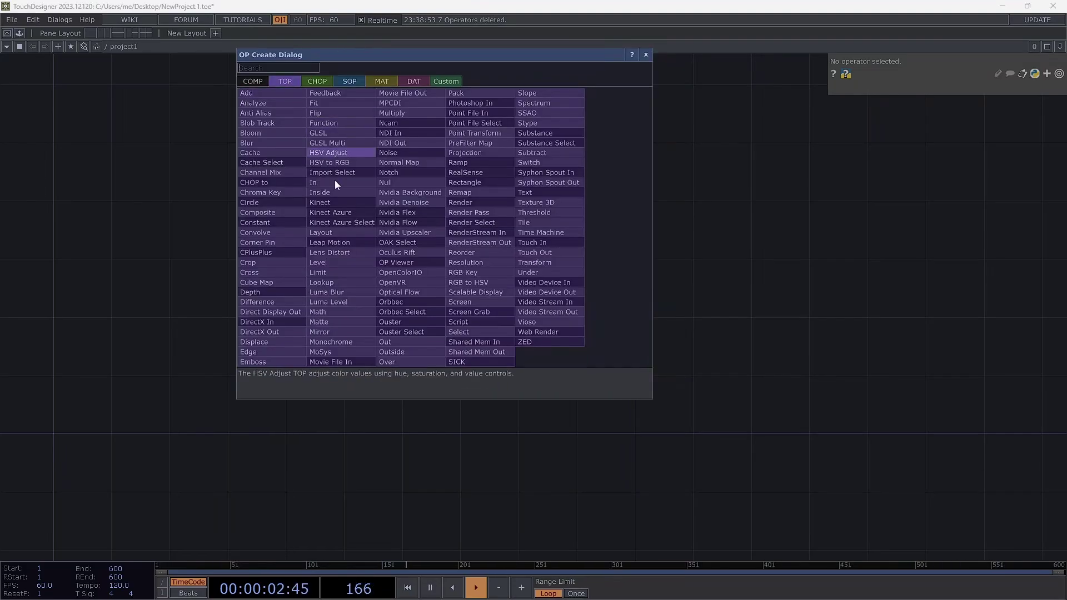
{"action": "left_click", "coordinate": [347, 362]}
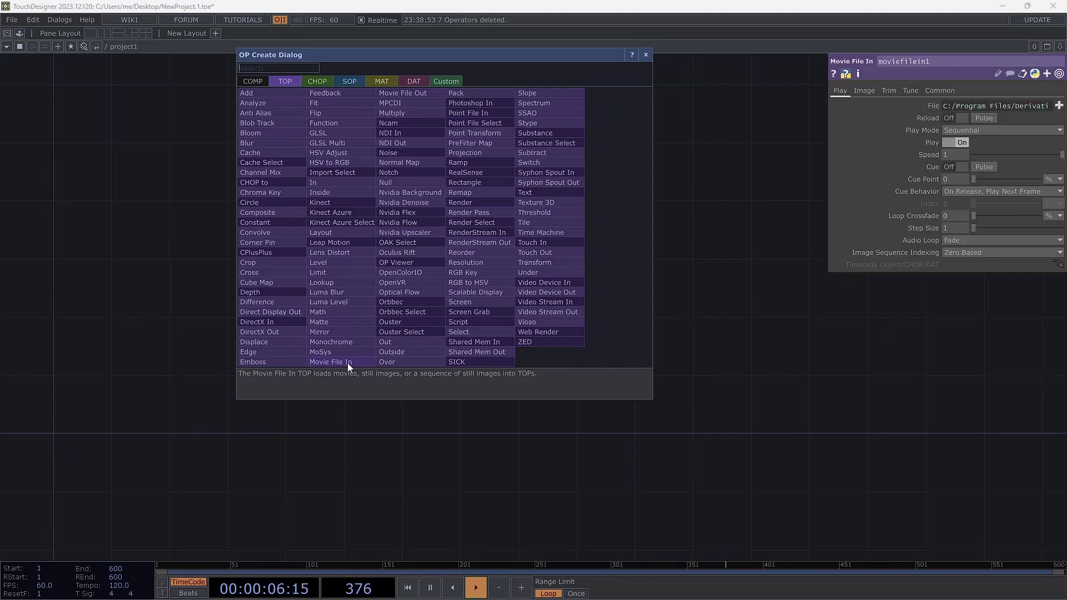
{"action": "left_click", "coordinate": [348, 362]}
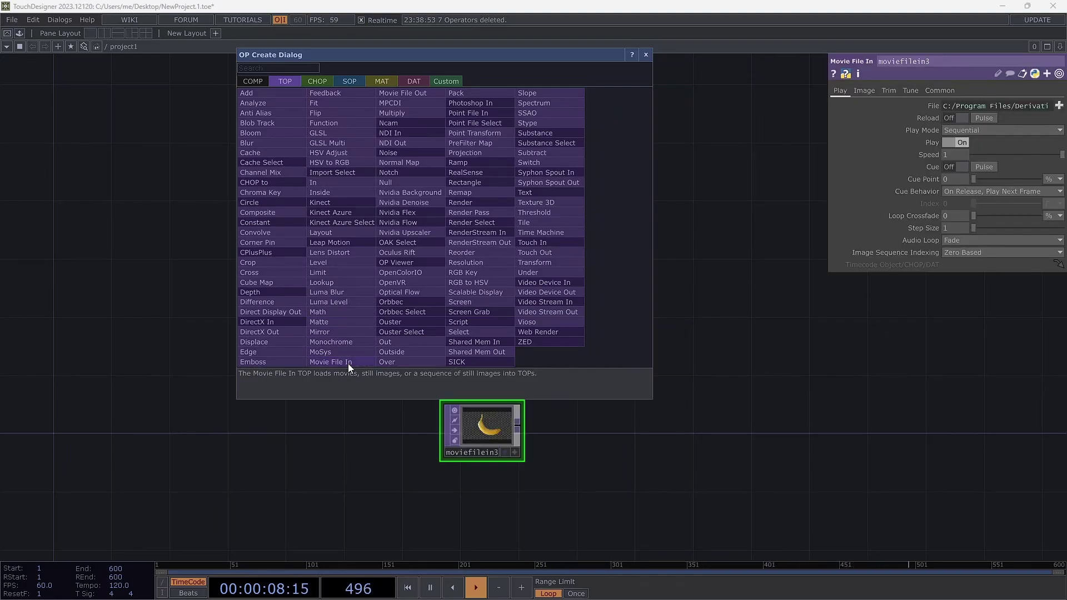
{"action": "left_click", "coordinate": [643, 54]}
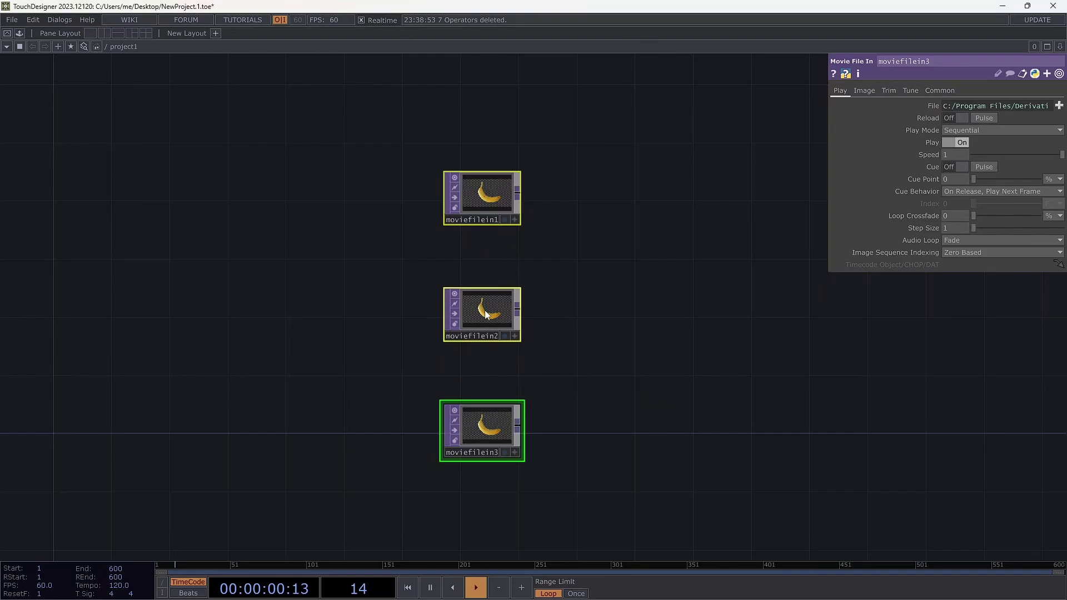
Stack moviefilein2 and moviefilein3 in a column beneath moviefilein1.
{"action": "left_click", "coordinate": [411, 247]}
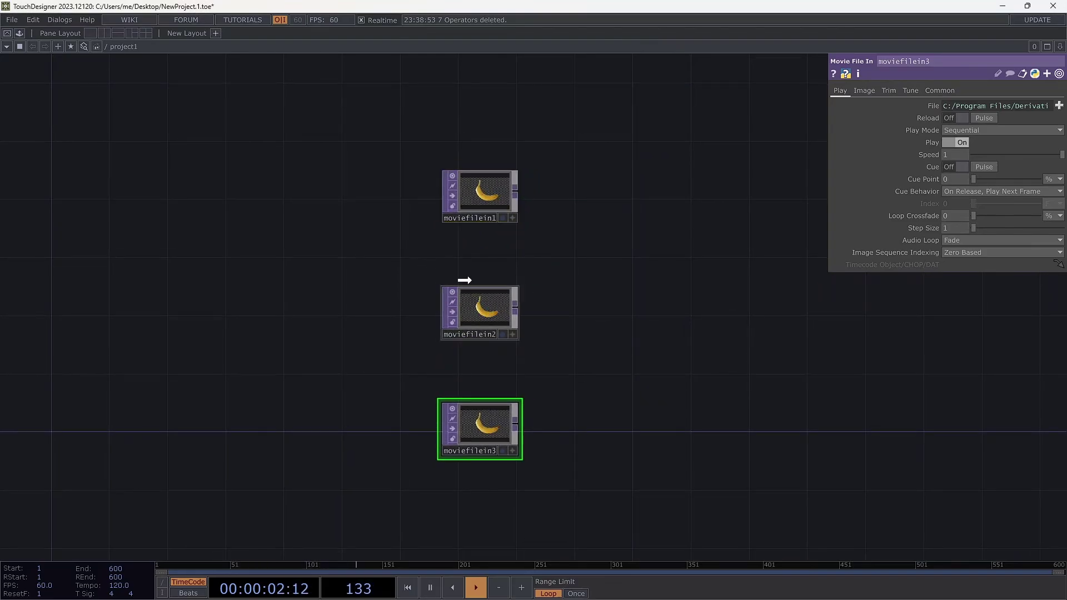
{"action": "left_click_drag", "start_coordinate": [466, 294], "coordinate": [468, 240]}
{"action": "left_click_drag", "start_coordinate": [475, 418], "coordinate": [477, 323]}
{"action": "left_click", "coordinate": [482, 205]}
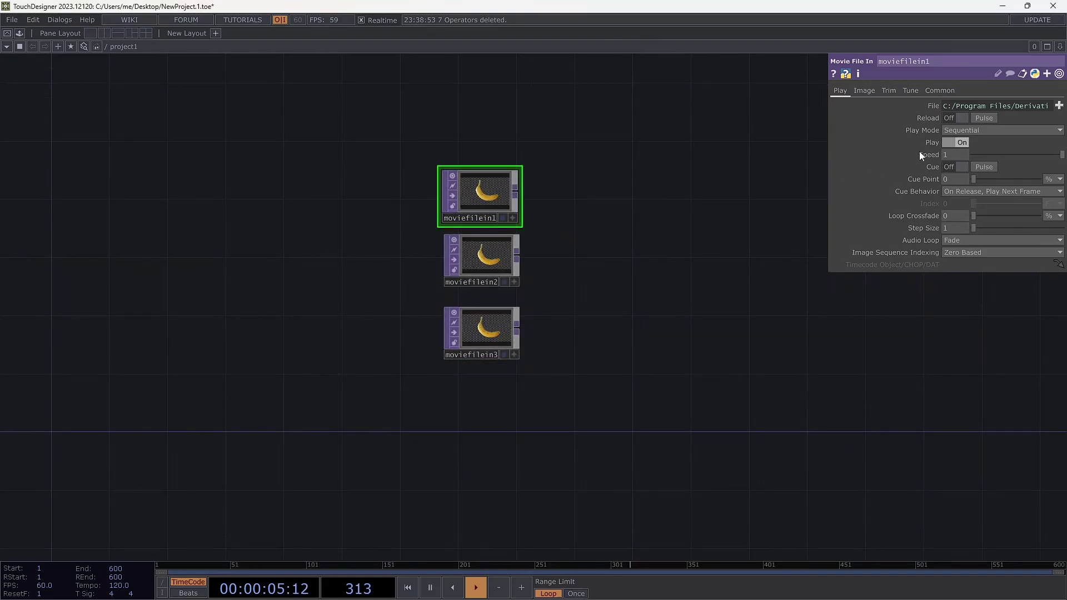
Load Movie.1.mp4 into moviefilein1 and Movie.2.mp4 into moviefilein2.
{"action": "left_click", "coordinate": [1059, 107]}
{"action": "left_click", "coordinate": [131, 119]}
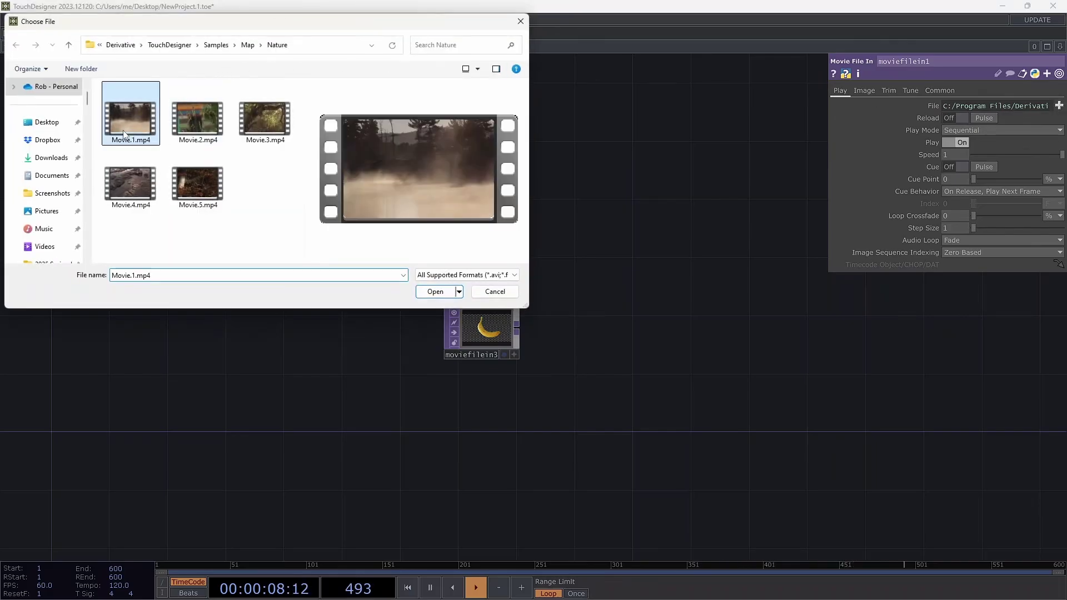
{"action": "left_click", "coordinate": [435, 291]}
{"action": "left_click", "coordinate": [493, 258]}
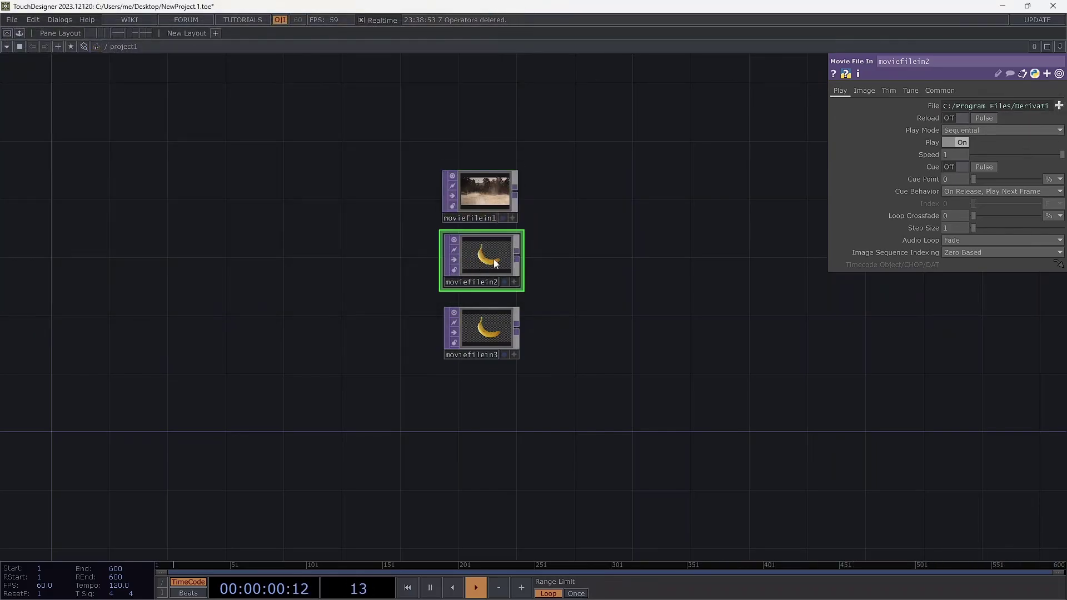
{"action": "left_click", "coordinate": [1059, 106]}
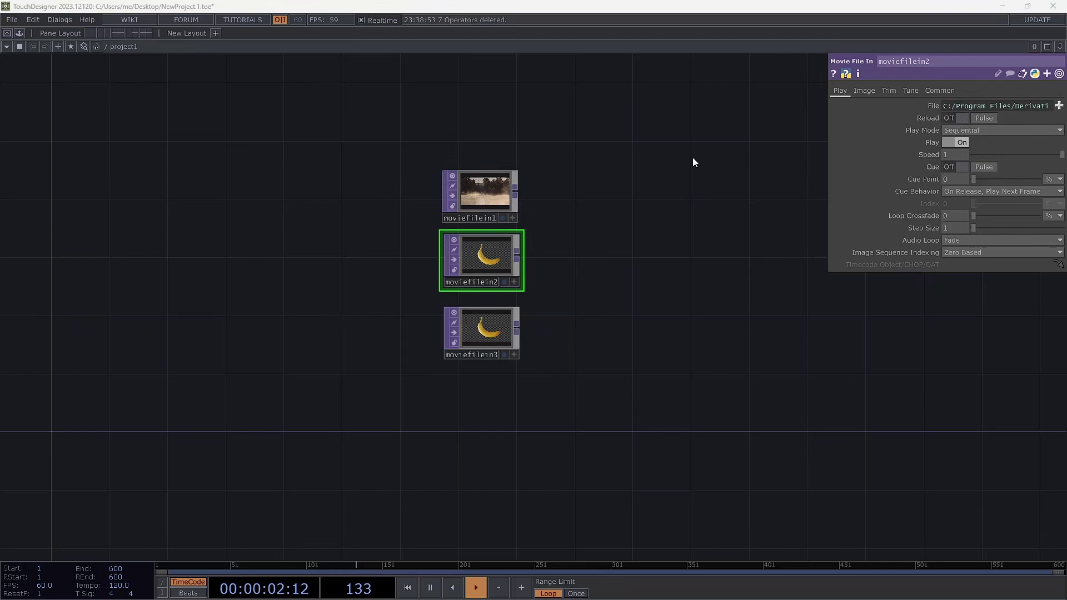
{"action": "left_click", "coordinate": [198, 117]}
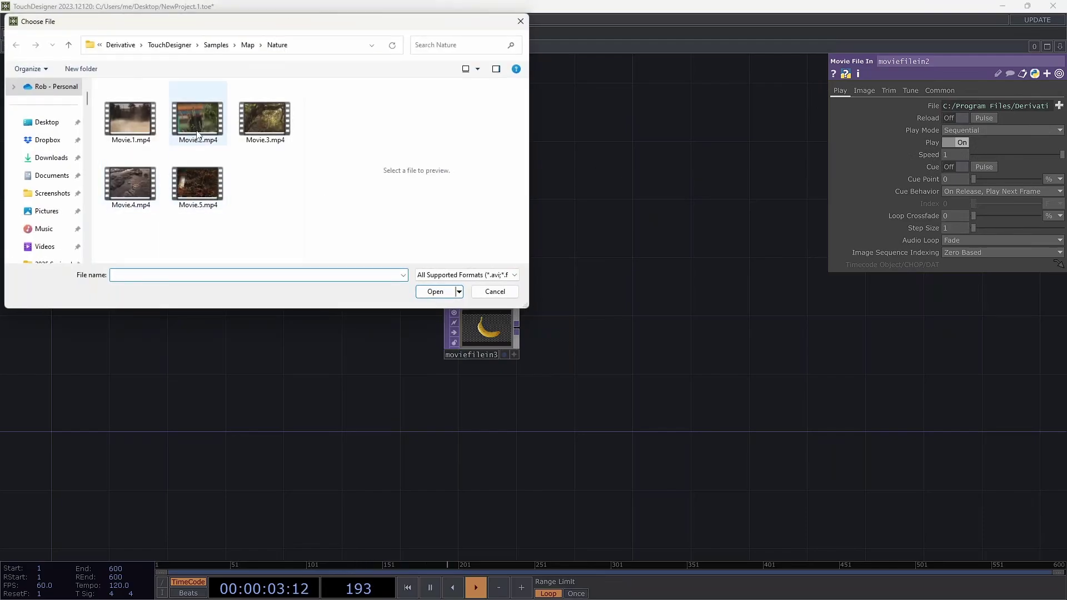
{"action": "left_click", "coordinate": [434, 291]}
Load Movie.4.mp4 from the Nature samples into moviefilein3.
{"action": "left_click", "coordinate": [493, 330]}
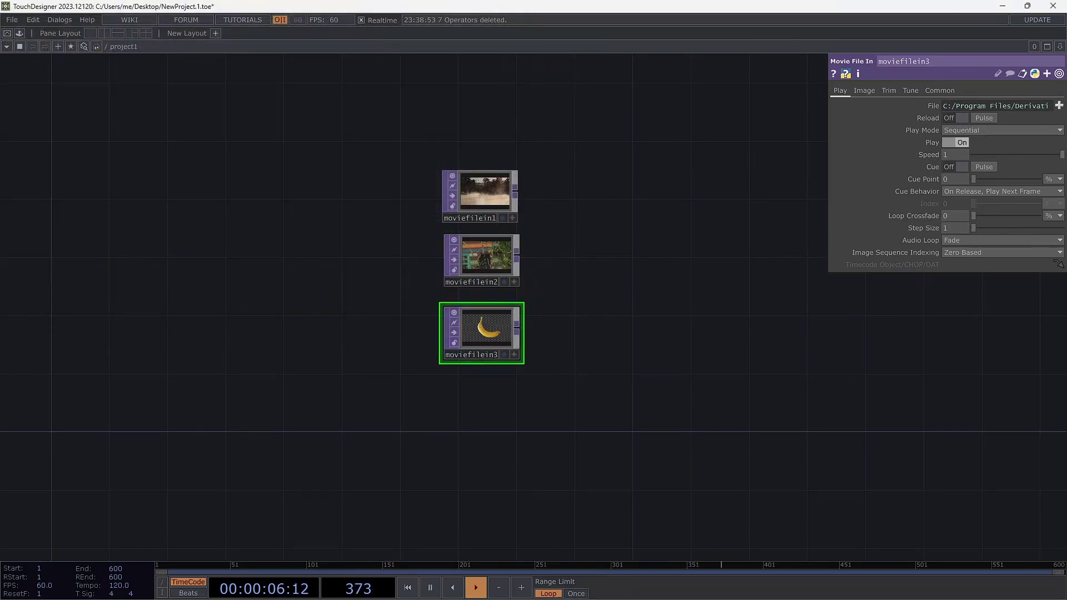
{"action": "left_click", "coordinate": [1058, 107]}
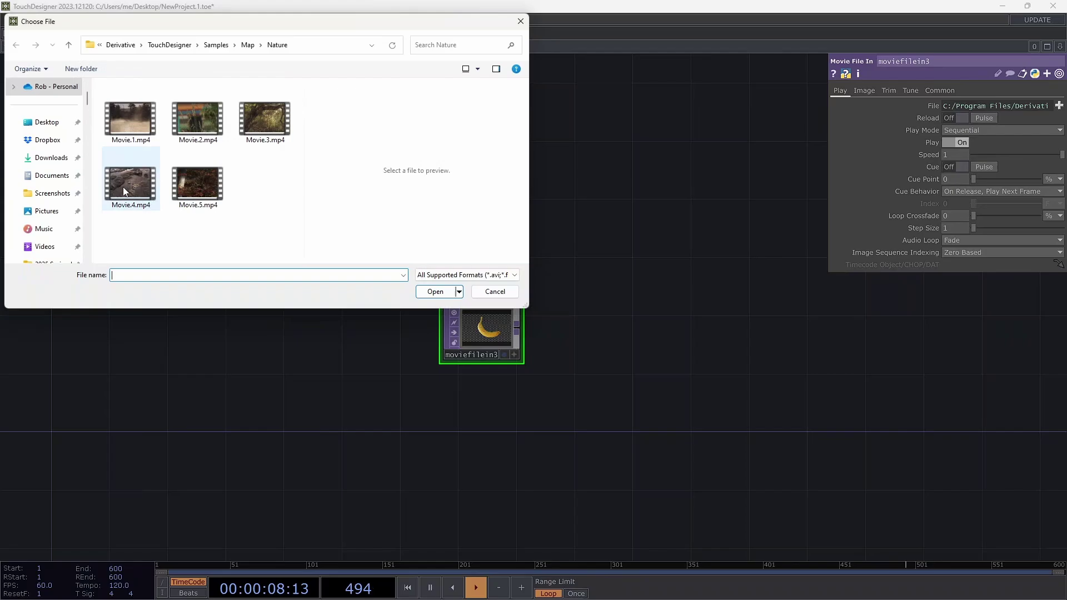
{"action": "left_click", "coordinate": [127, 185]}
{"action": "left_click", "coordinate": [435, 291]}
{"action": "scroll", "coordinate": [571, 233], "scroll_direction": "up", "scroll_amount": 5}
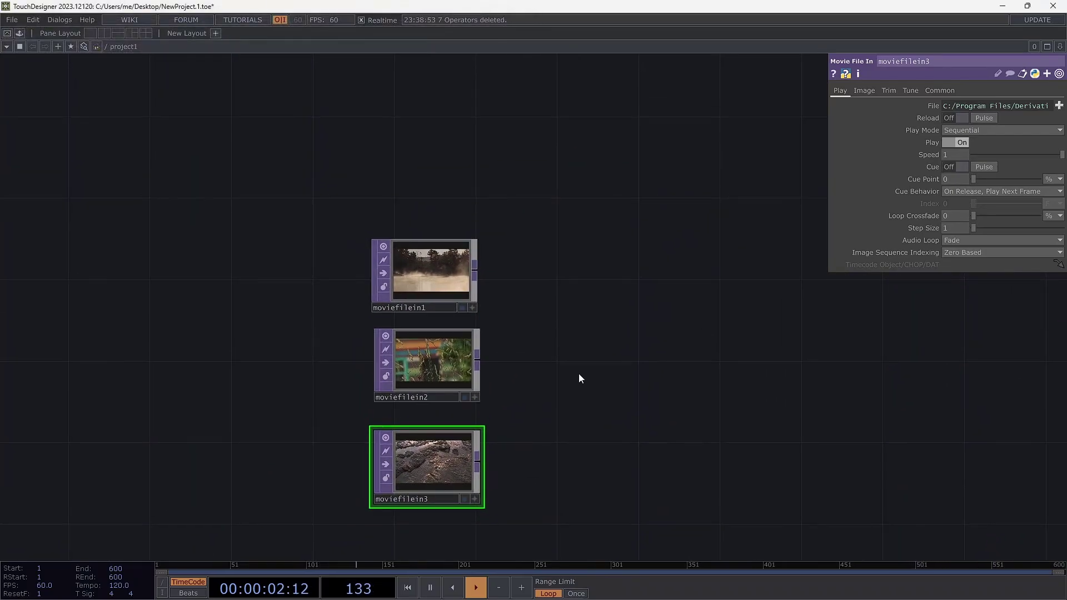
Add a Switch TOP, switch1, to the right of the movie nodes.
{"action": "key", "text": "Tab"}
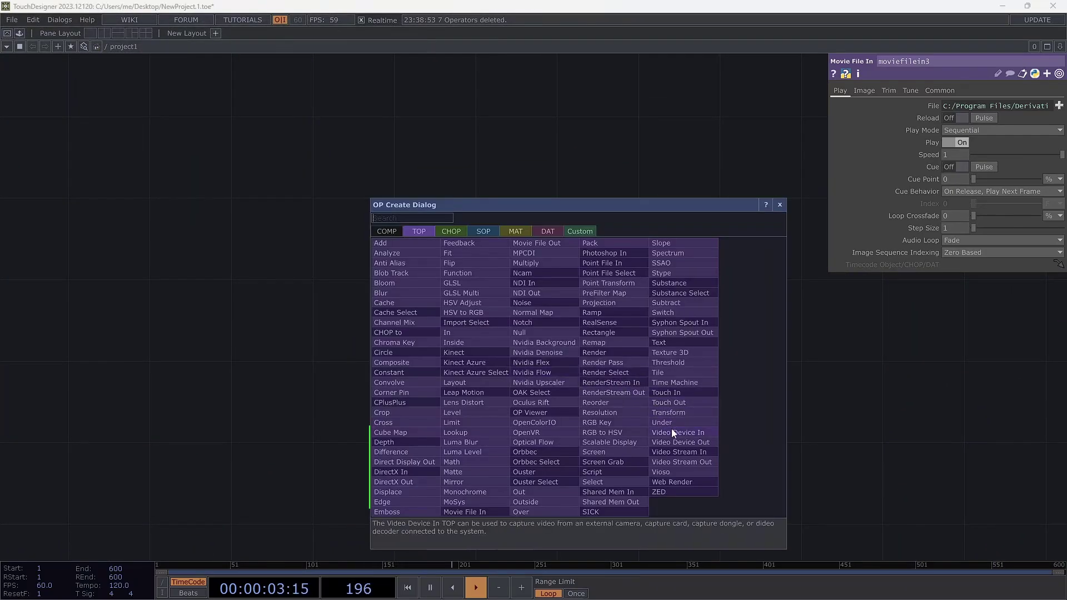
{"action": "left_click", "coordinate": [662, 315]}
{"action": "left_click", "coordinate": [634, 382]}
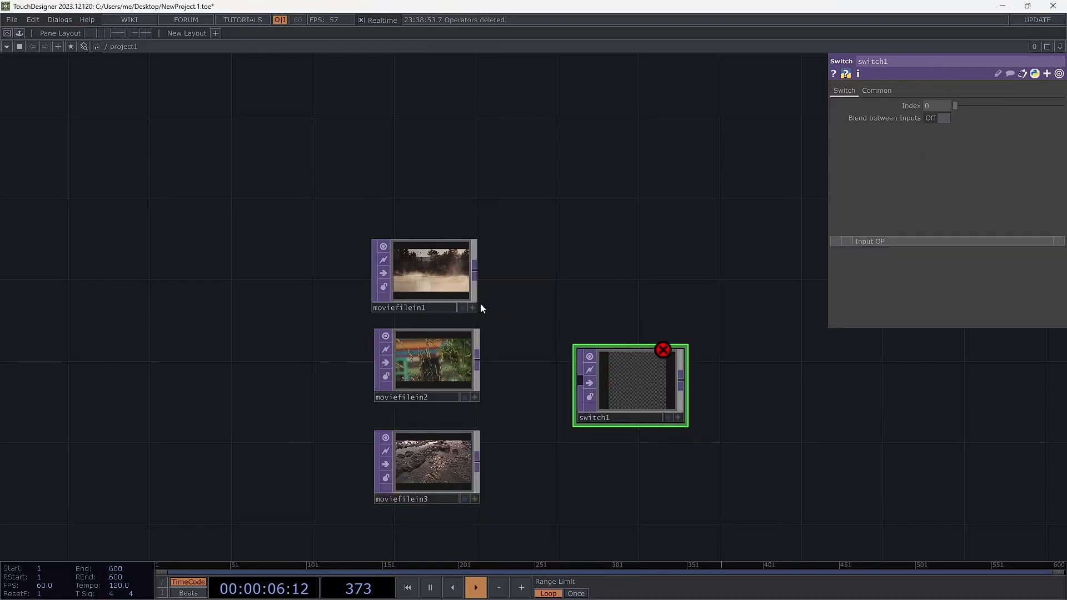
Wire all three Movie File In outputs into switch1's input.
{"action": "left_click", "coordinate": [448, 295]}
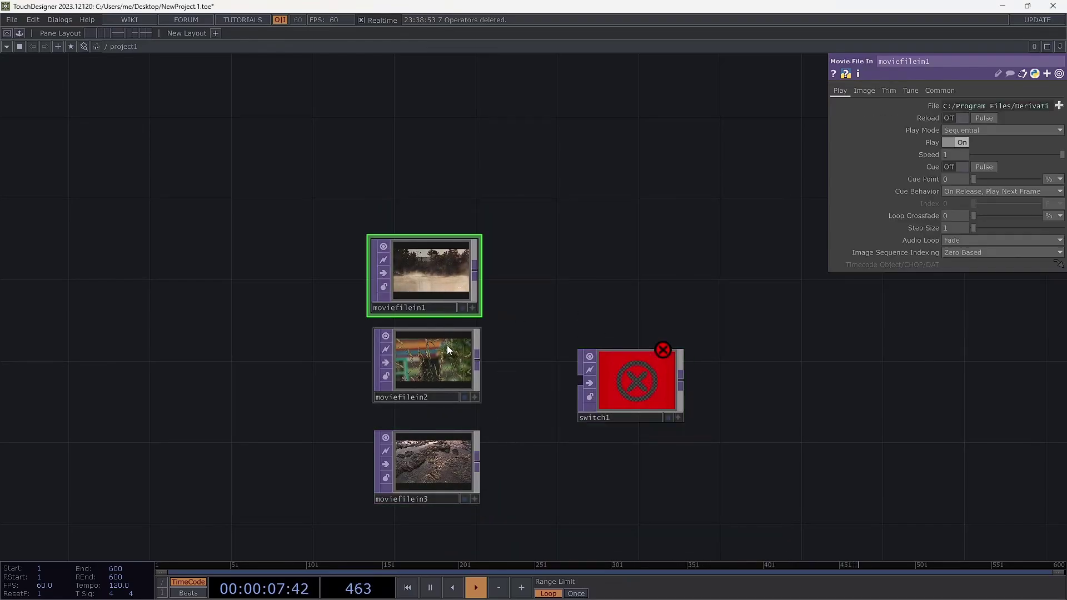
{"action": "left_click", "coordinate": [437, 372], "text": "ctrl"}
{"action": "left_click", "coordinate": [454, 471], "text": "ctrl"}
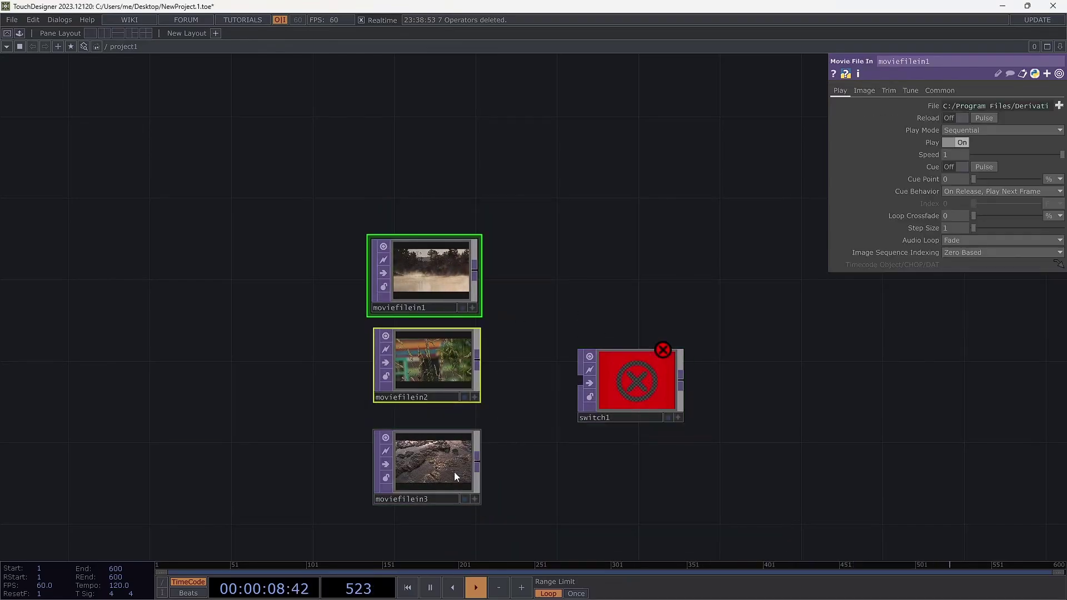
{"action": "left_click", "coordinate": [476, 270]}
{"action": "left_click", "coordinate": [576, 378]}
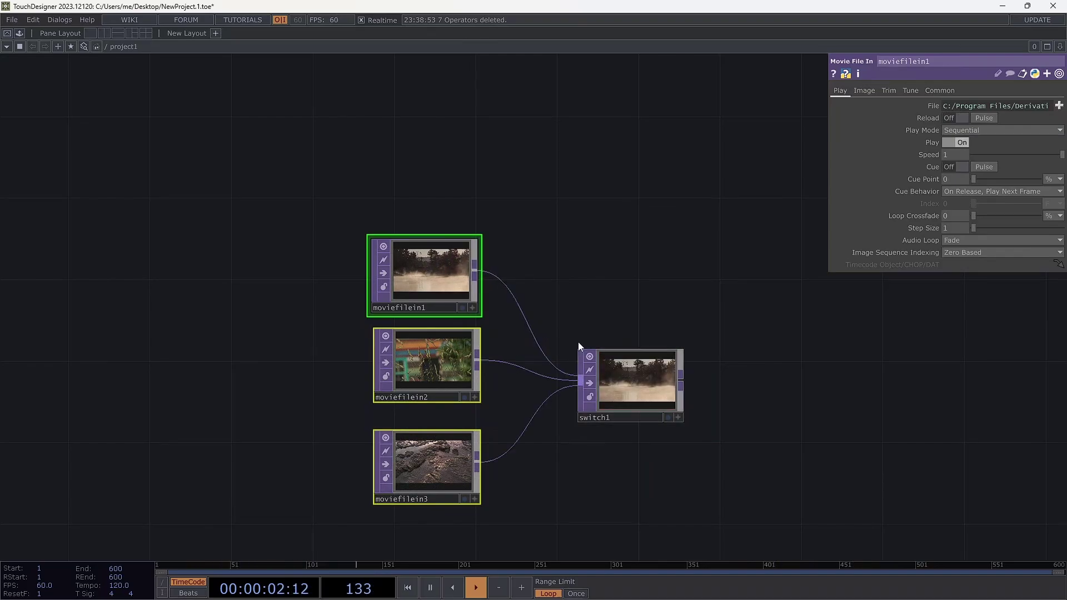
{"action": "left_click", "coordinate": [639, 376]}
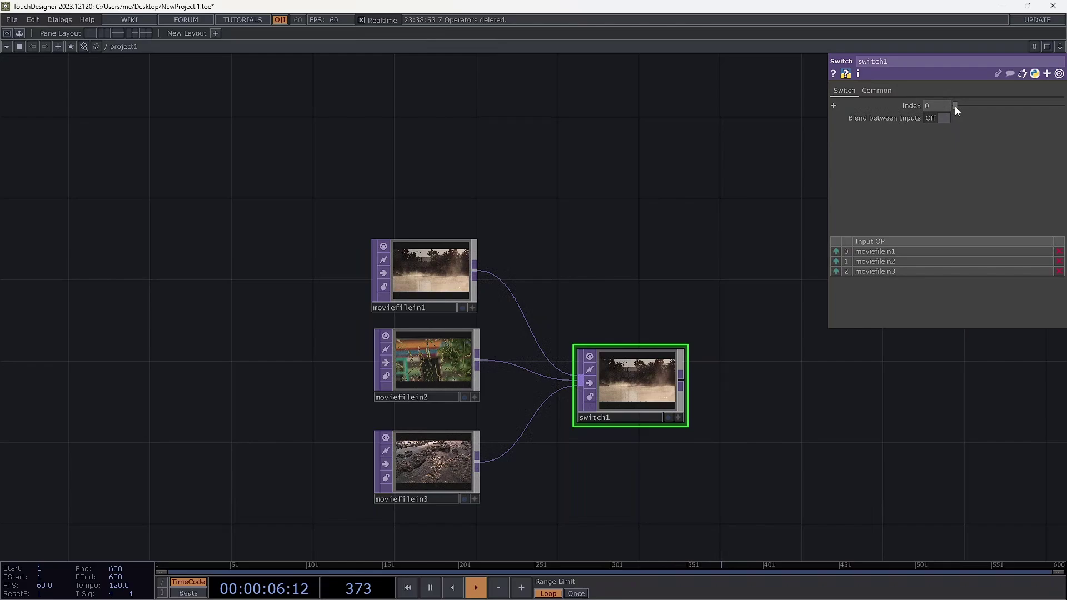
{"action": "left_click_drag", "start_coordinate": [966, 107], "coordinate": [986, 108]}
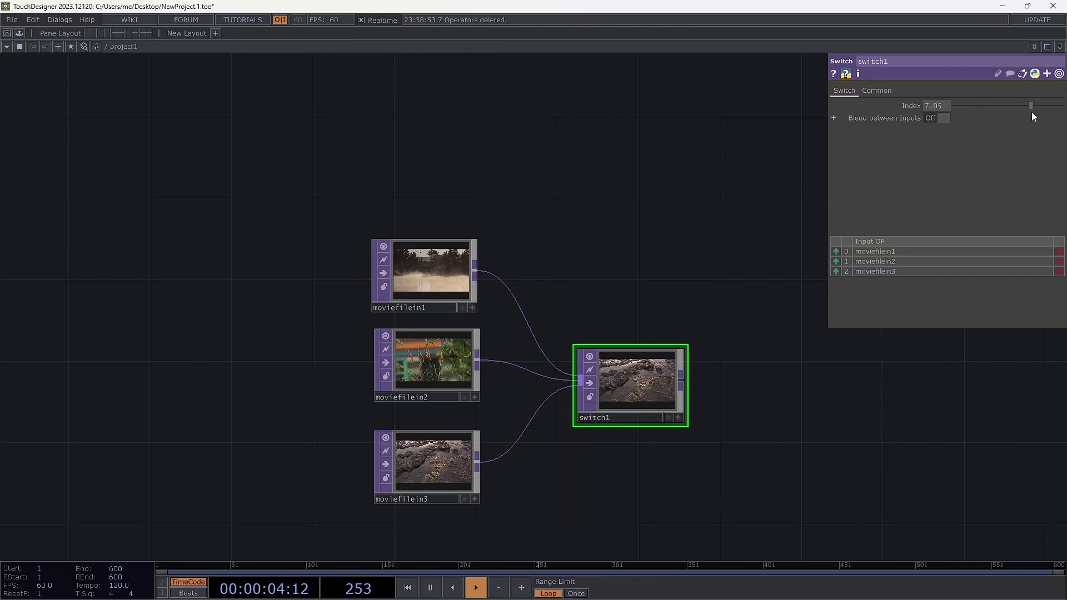
{"action": "left_click_drag", "start_coordinate": [987, 106], "coordinate": [942, 105]}
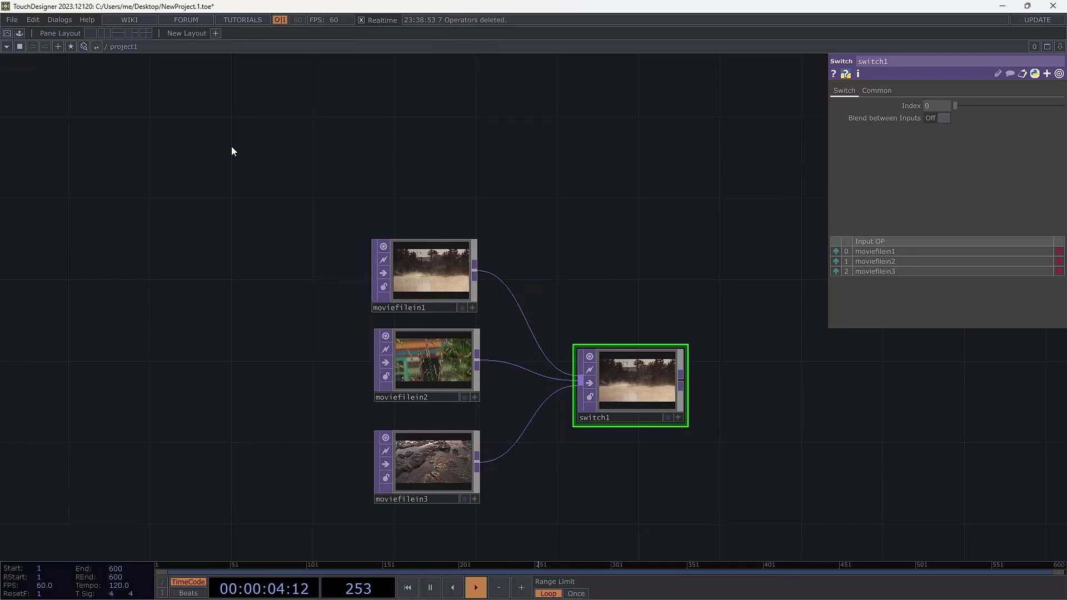
Add a Noise CHOP, noise1, above the movie nodes.
{"action": "key", "text": "Tab"}
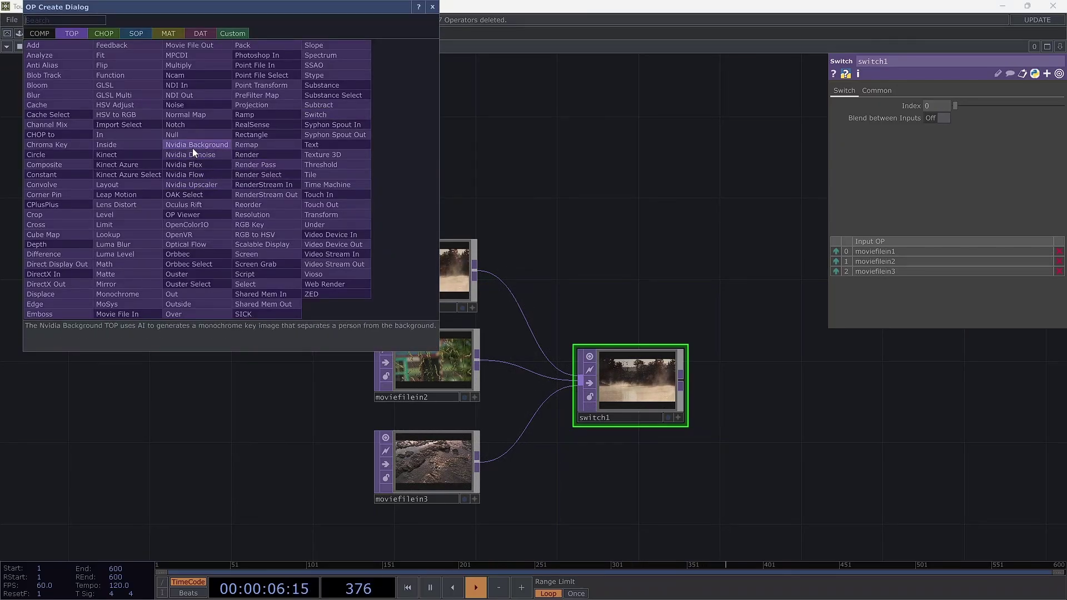
{"action": "left_click", "coordinate": [106, 35]}
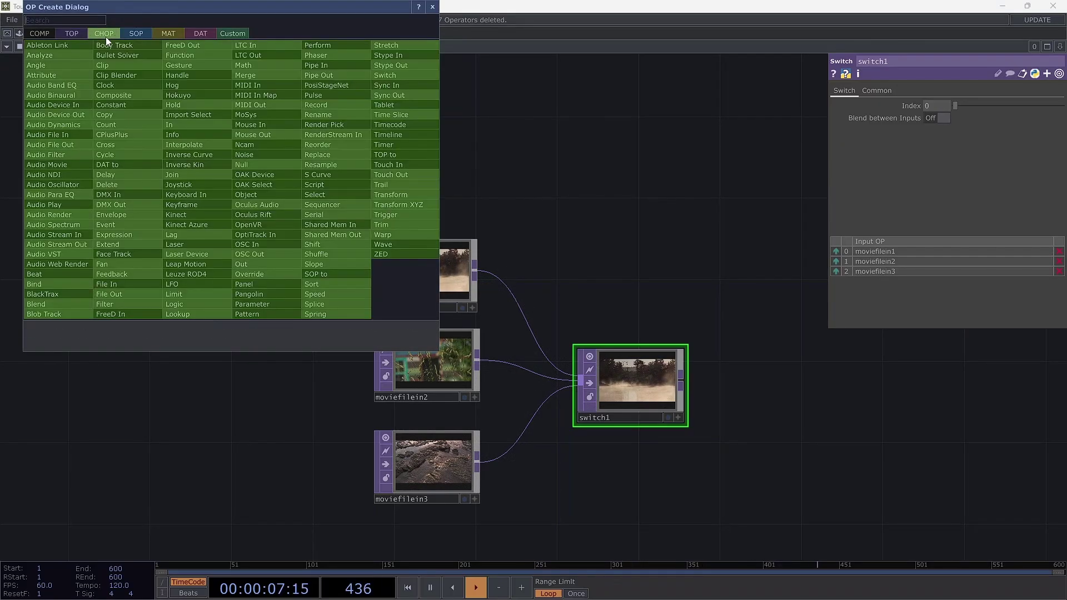
{"action": "left_click", "coordinate": [251, 155]}
{"action": "left_click", "coordinate": [283, 152]}
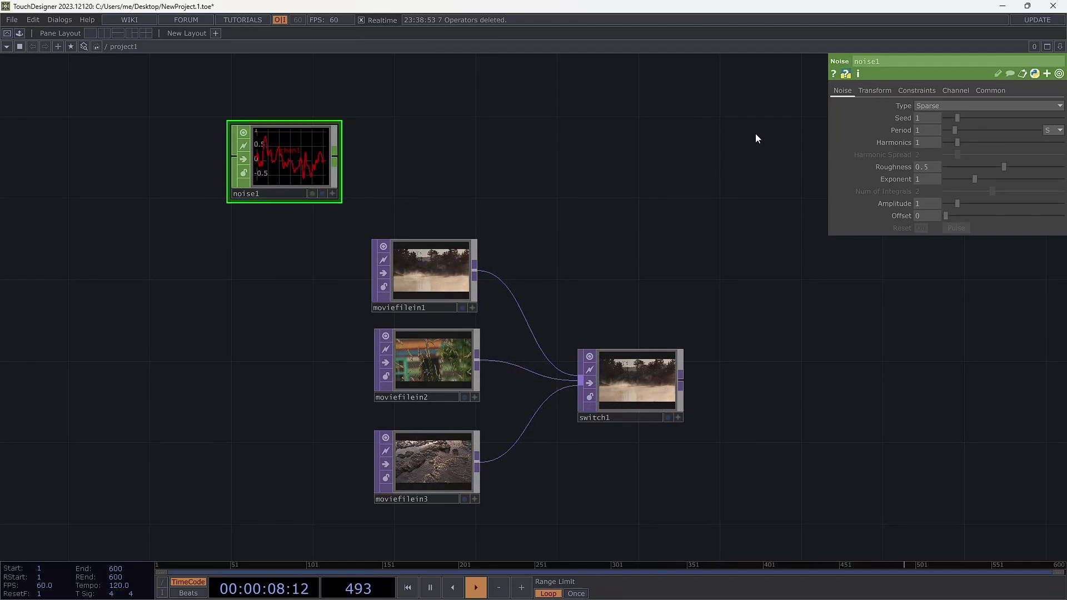
Turn on Time Slice for noise1 and move it to the upper left.
{"action": "left_click", "coordinate": [990, 90]}
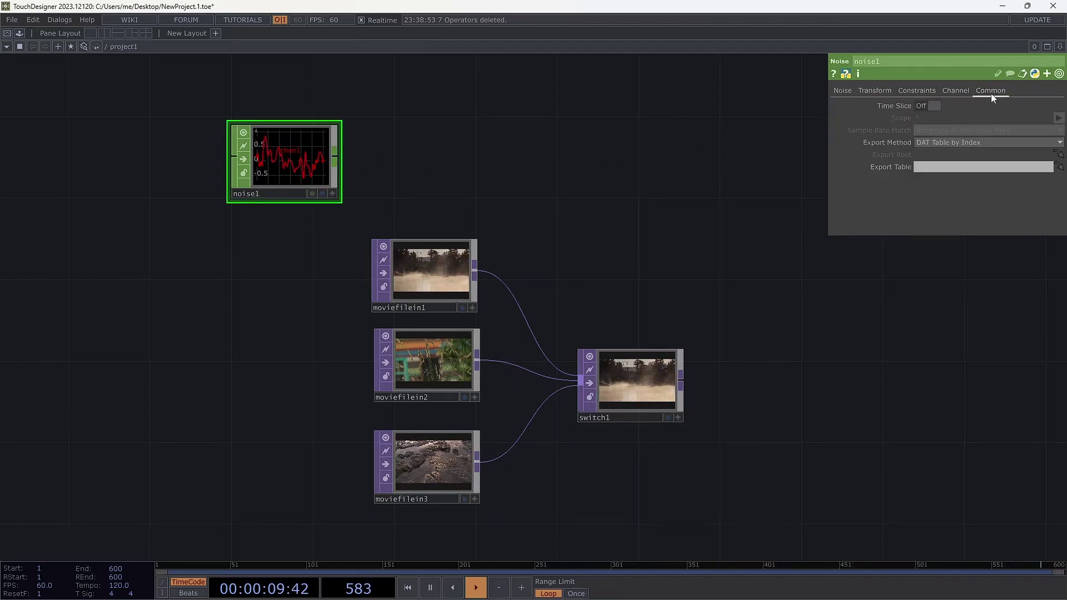
{"action": "left_click", "coordinate": [928, 106]}
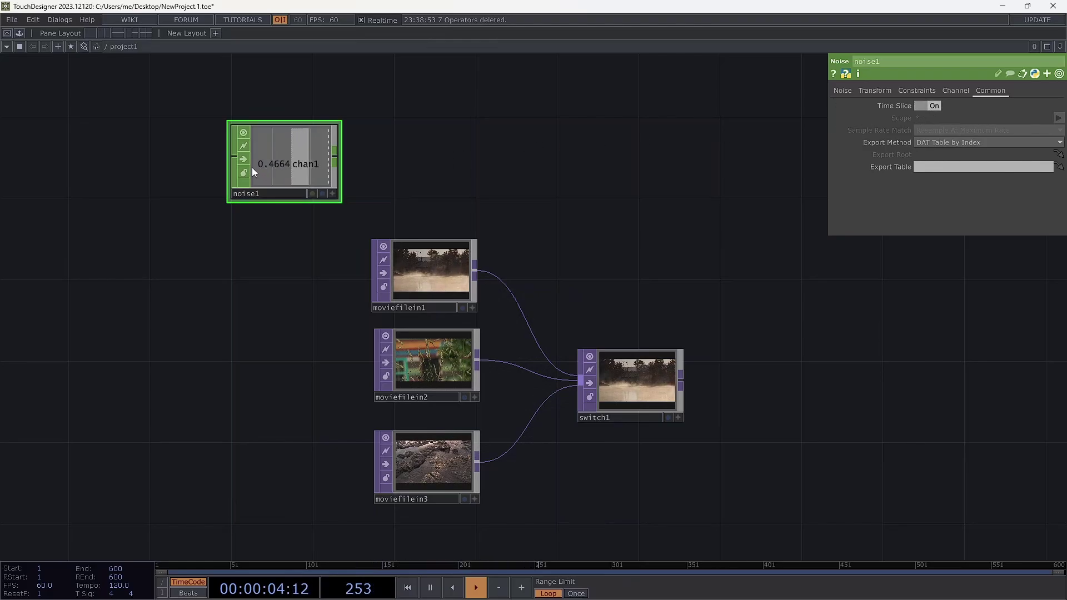
{"action": "left_click_drag", "start_coordinate": [299, 180], "coordinate": [198, 160]}
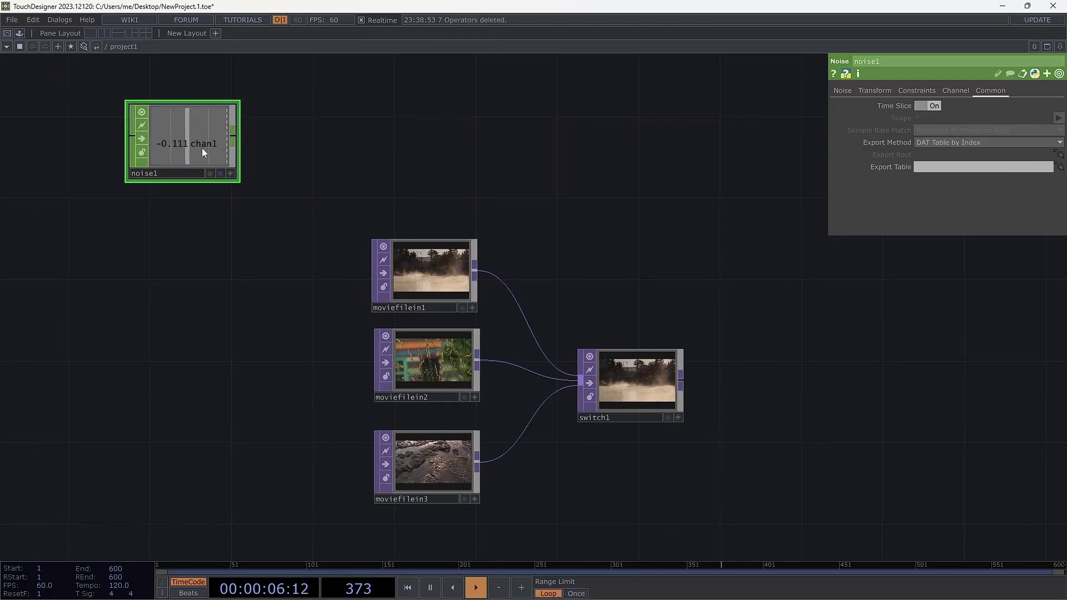
{"action": "right_click", "coordinate": [233, 139]}
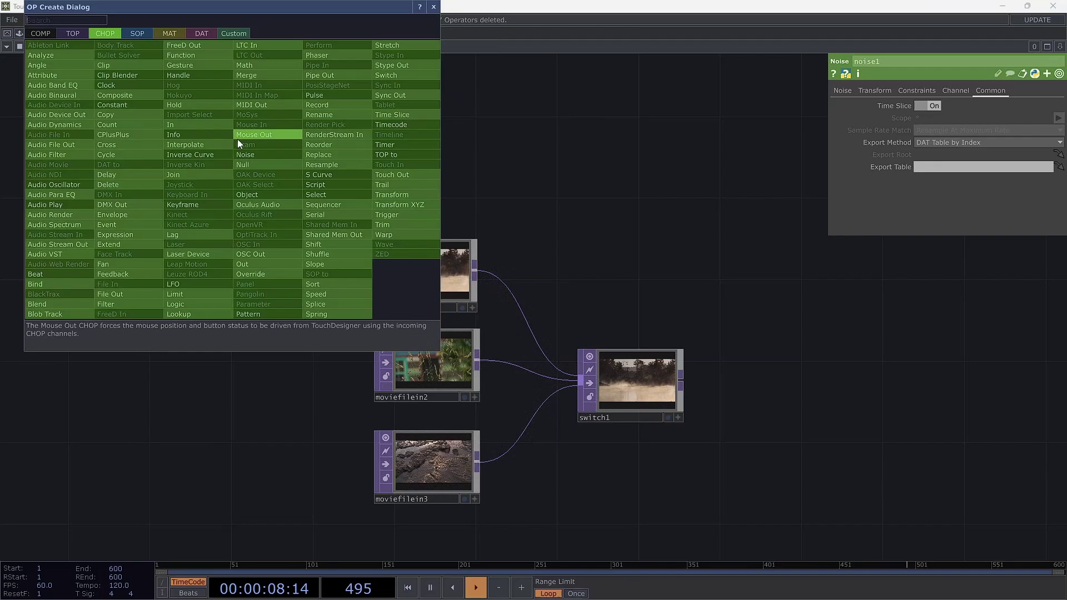
Add null1 wired from noise1, then move noise1 to the far left.
{"action": "left_click", "coordinate": [301, 156]}
{"action": "left_click", "coordinate": [517, 152]}
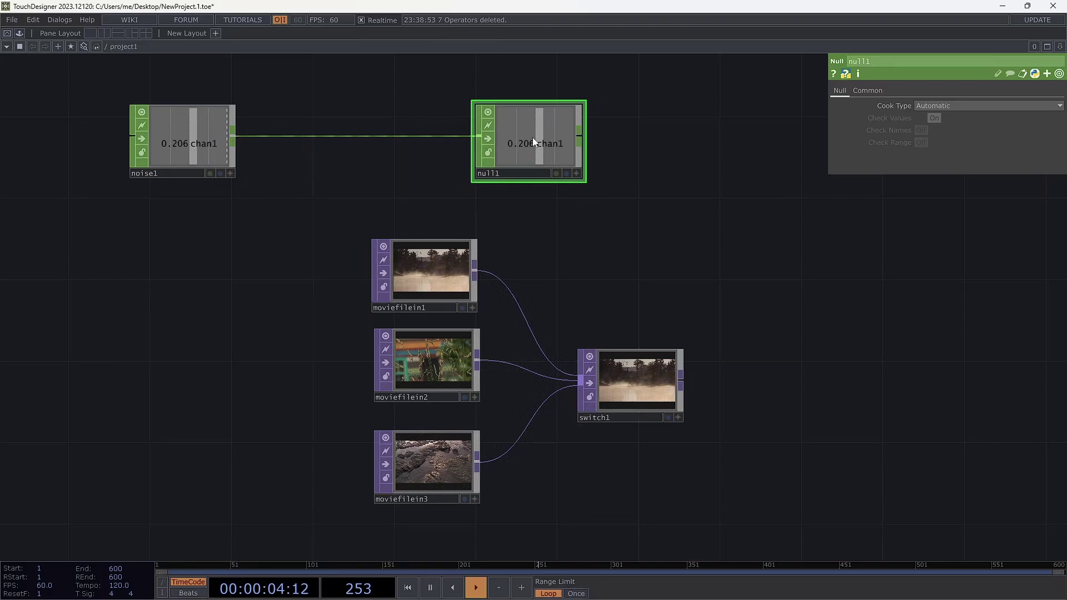
{"action": "left_click", "coordinate": [182, 132]}
{"action": "left_click_drag", "start_coordinate": [179, 169], "coordinate": [78, 168]}
Cancel an unwanted operator insert after noise1 and bring the CHOP list back up.
{"action": "key", "text": "Tab"}
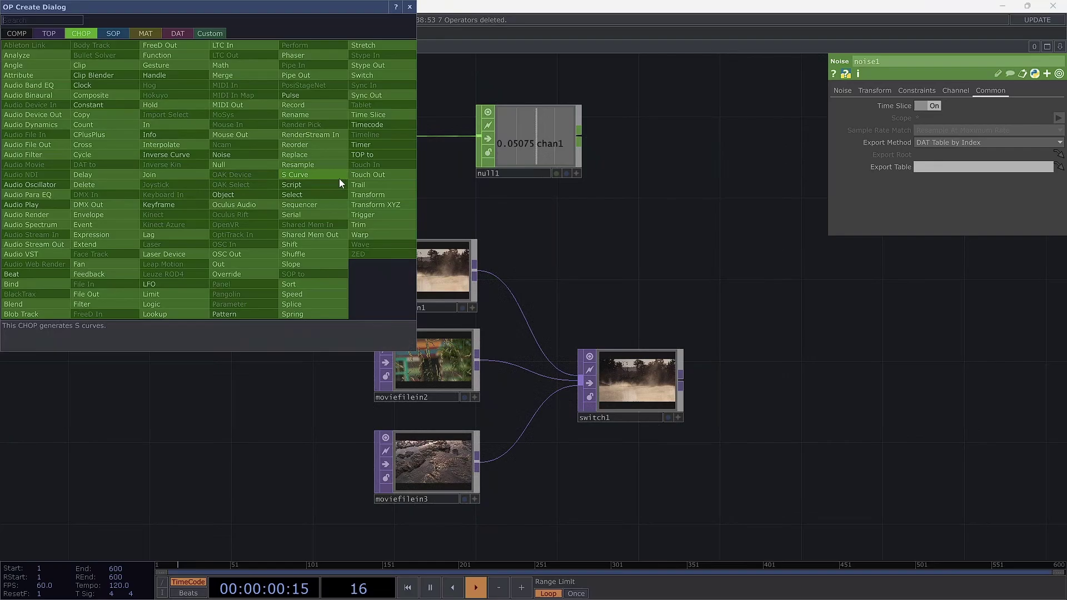
{"action": "left_click", "coordinate": [339, 176]}
{"action": "key", "text": "Escape"}
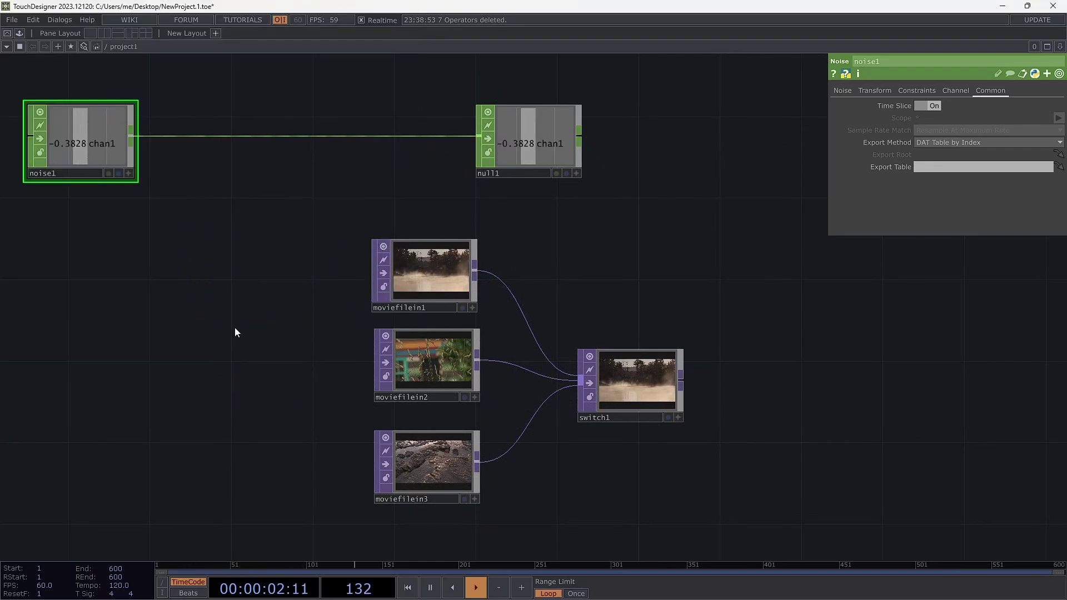
{"action": "key", "text": "Tab"}
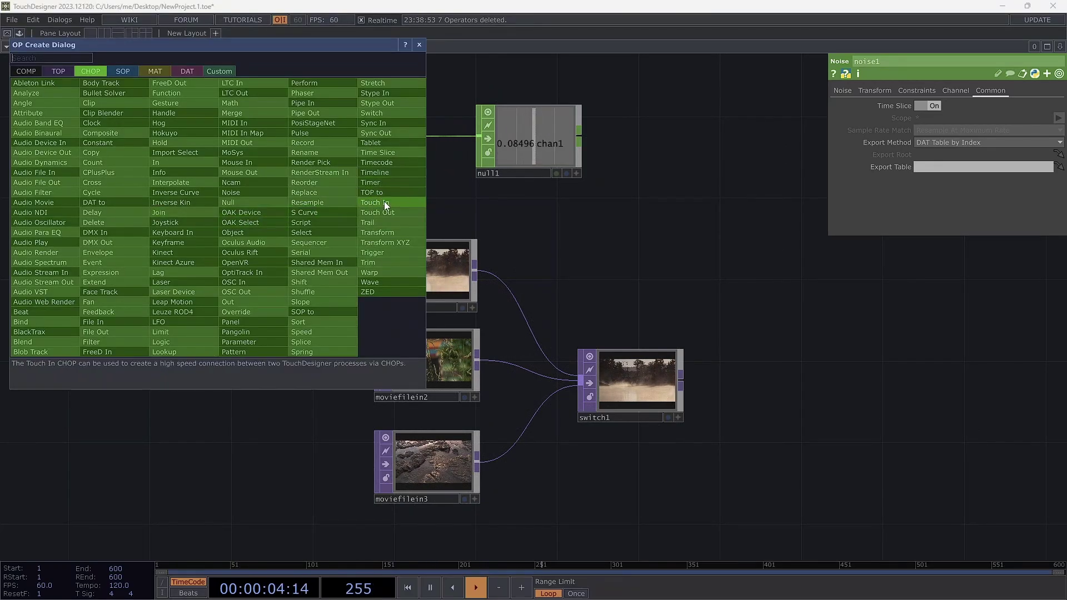
Add trail1 below noise1, feed it noise1's output, and enlarge the node.
{"action": "left_click", "coordinate": [391, 222]}
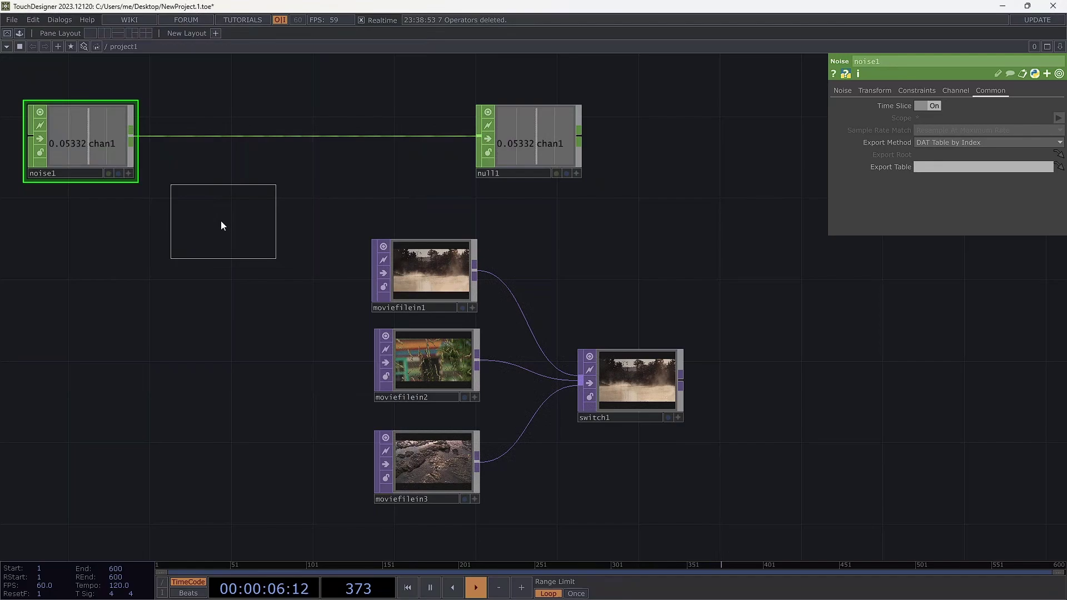
{"action": "left_click", "coordinate": [221, 225]}
{"action": "left_click_drag", "start_coordinate": [131, 136], "coordinate": [167, 212]}
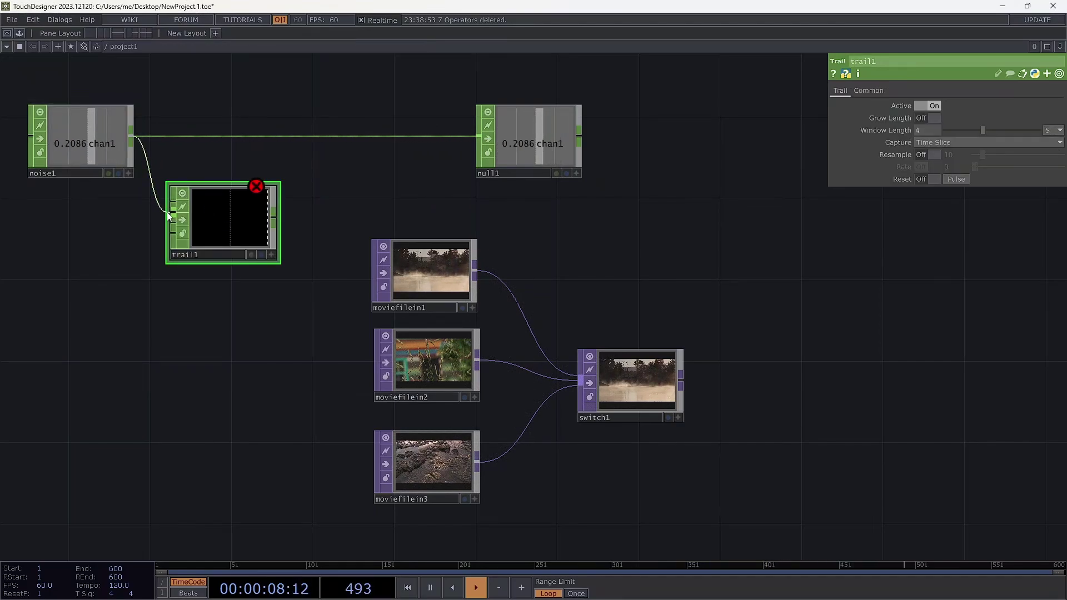
{"action": "left_click_drag", "start_coordinate": [281, 265], "coordinate": [350, 479]}
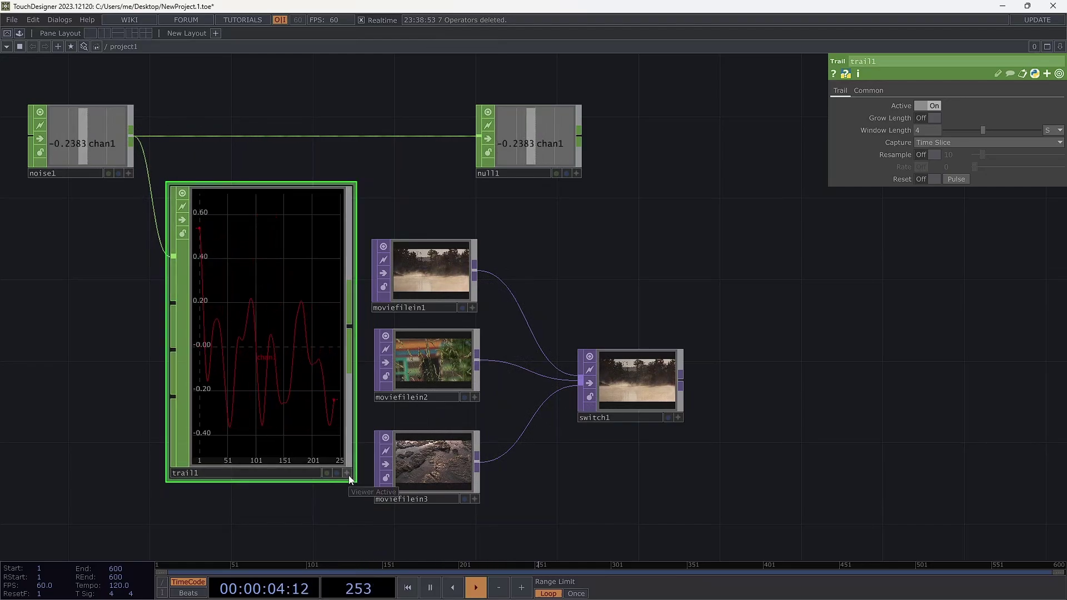
Fix trail1's graph Vertical Range to -1 to 1.
{"action": "left_click", "coordinate": [348, 474]}
{"action": "right_click", "coordinate": [276, 291]}
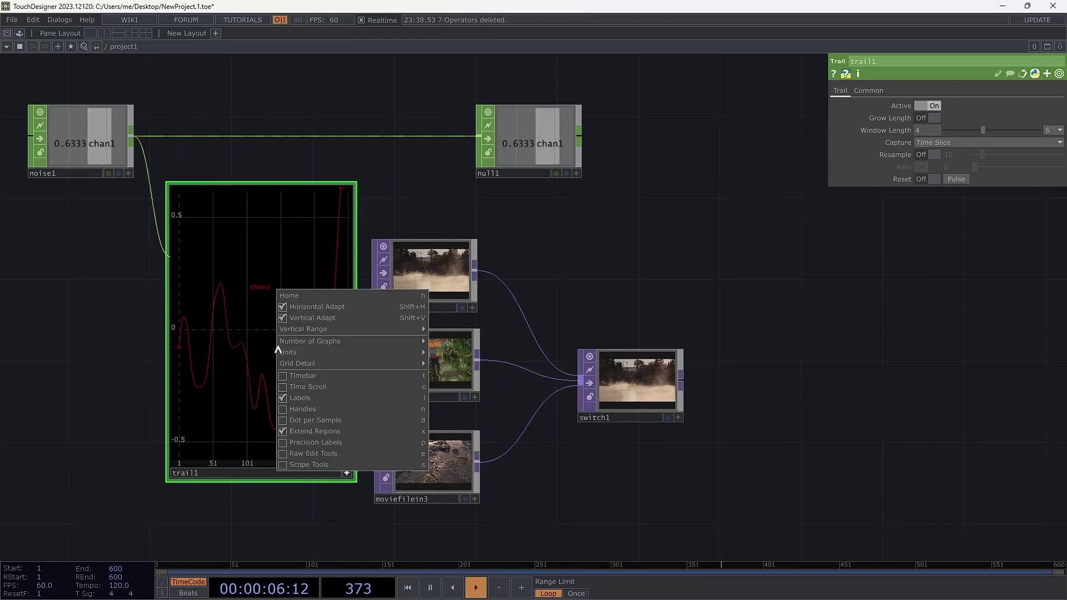
{"action": "key", "text": "Escape"}
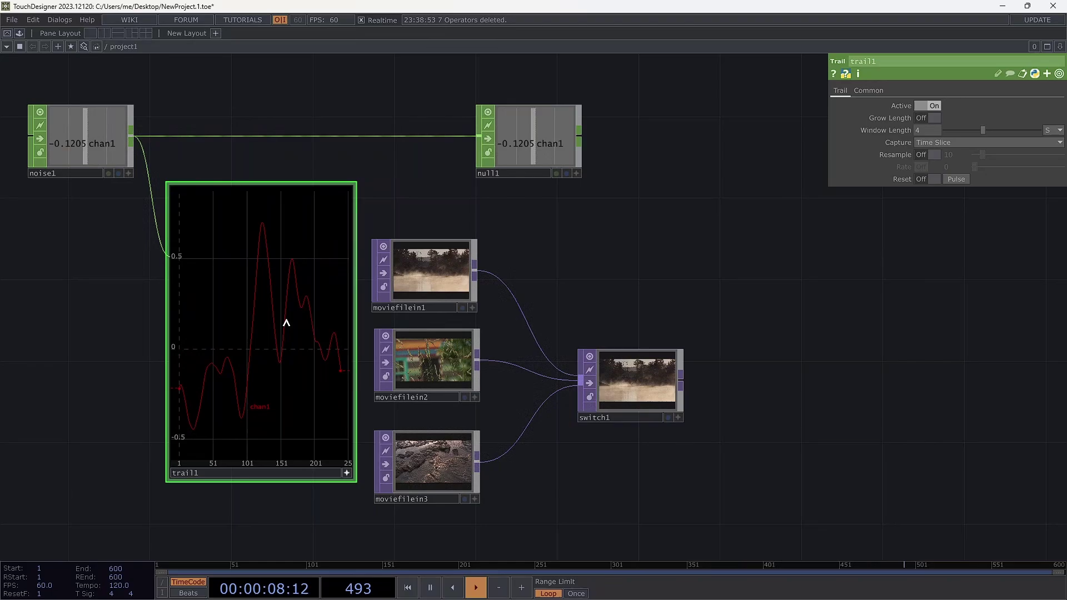
{"action": "right_click", "coordinate": [282, 320]}
{"action": "mouse_move", "coordinate": [321, 311]}
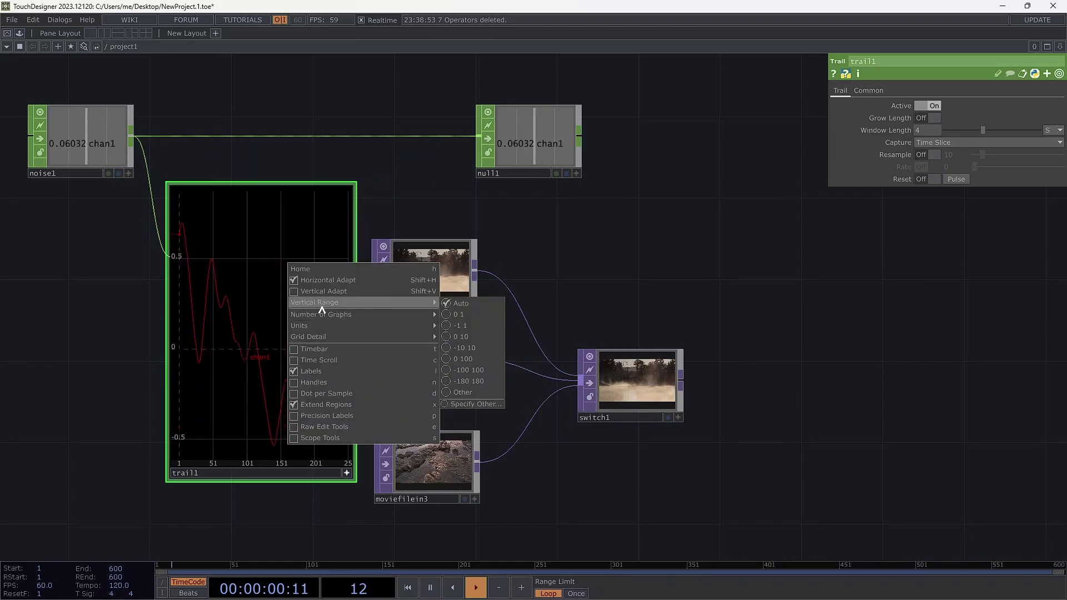
{"action": "mouse_move", "coordinate": [399, 304]}
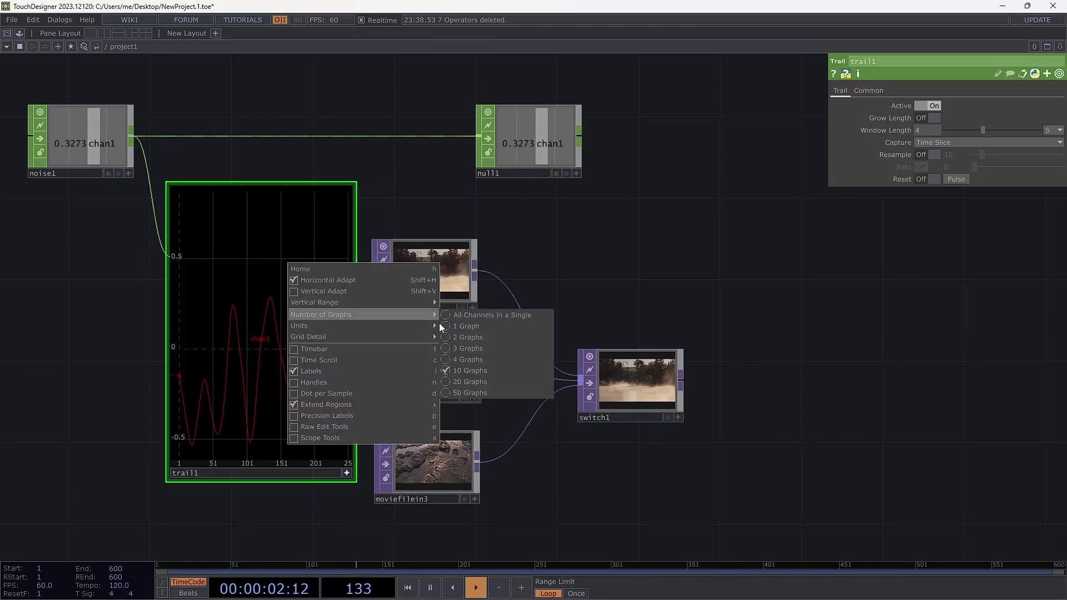
{"action": "left_click", "coordinate": [446, 325]}
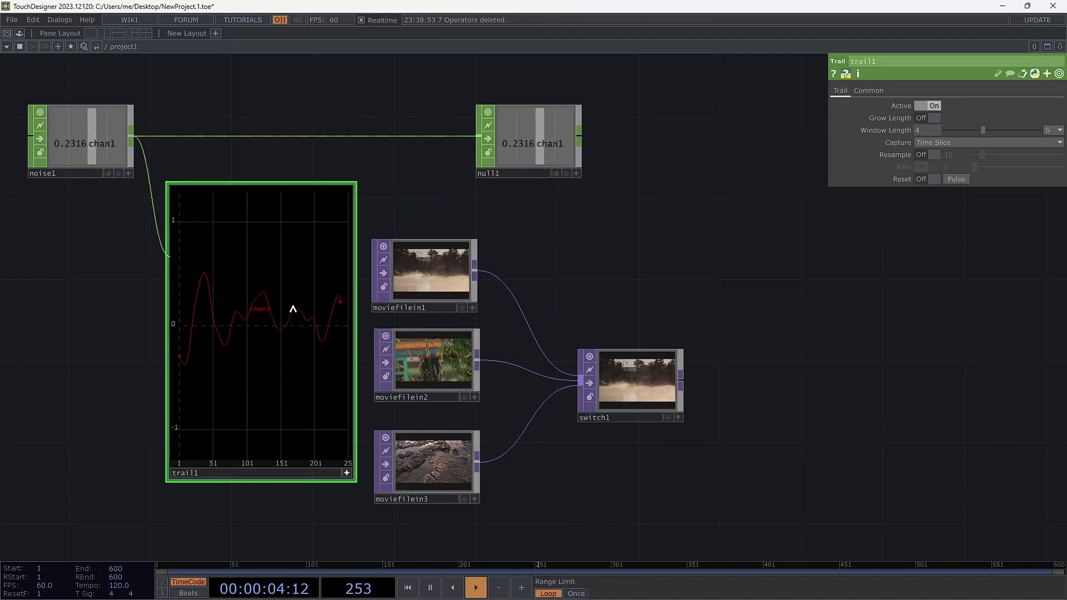
{"action": "left_click", "coordinate": [98, 157]}
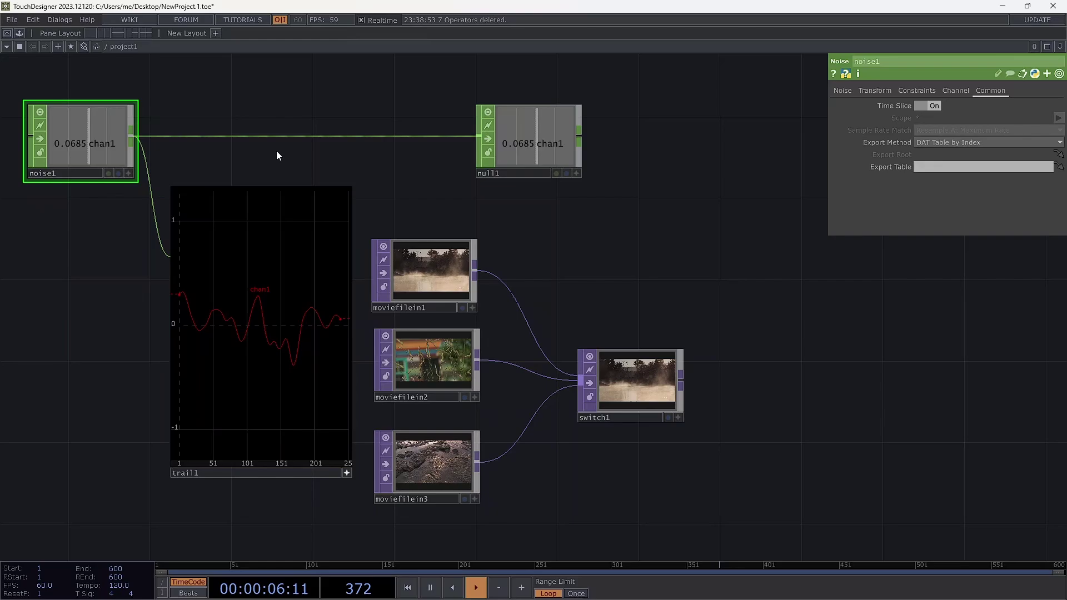
Set noise1's Offset to .5 on the Noise page.
{"action": "left_click", "coordinate": [841, 89]}
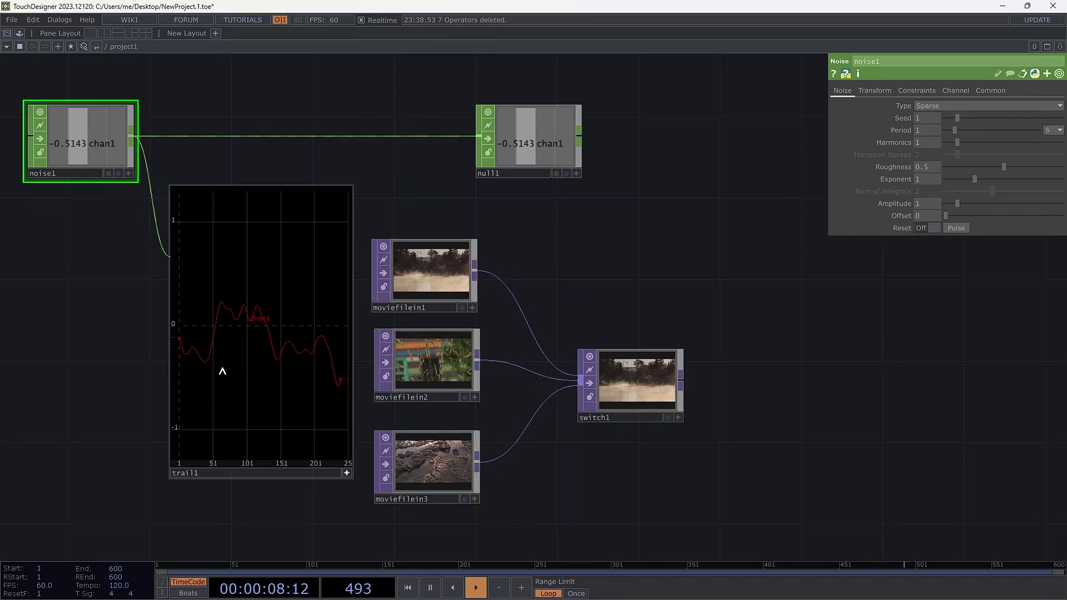
{"action": "left_click", "coordinate": [927, 215]}
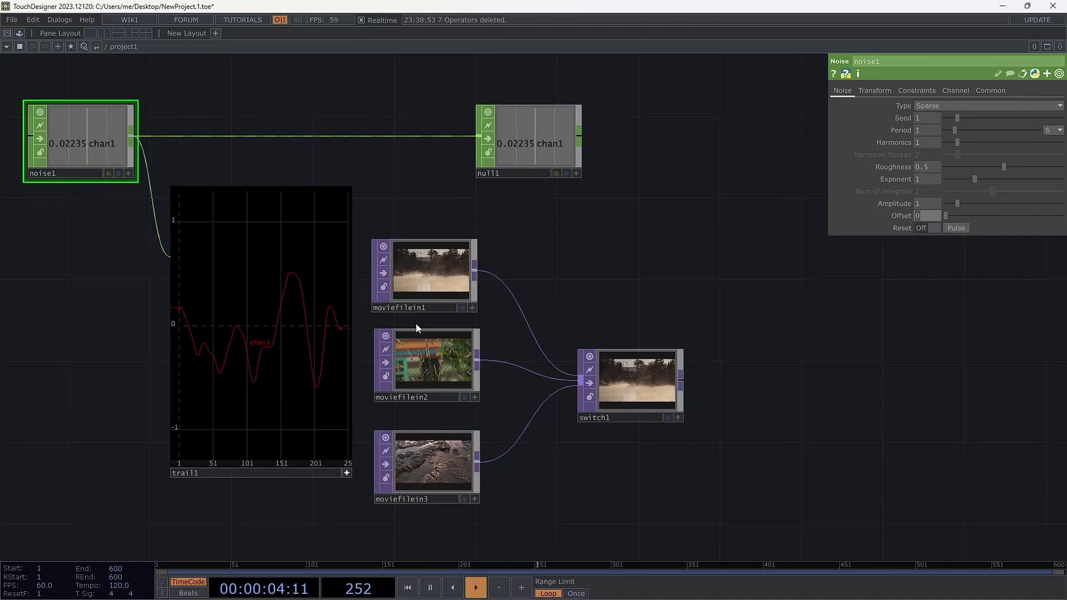
{"action": "type", "text": ".5"}
{"action": "key", "text": "Tab"}
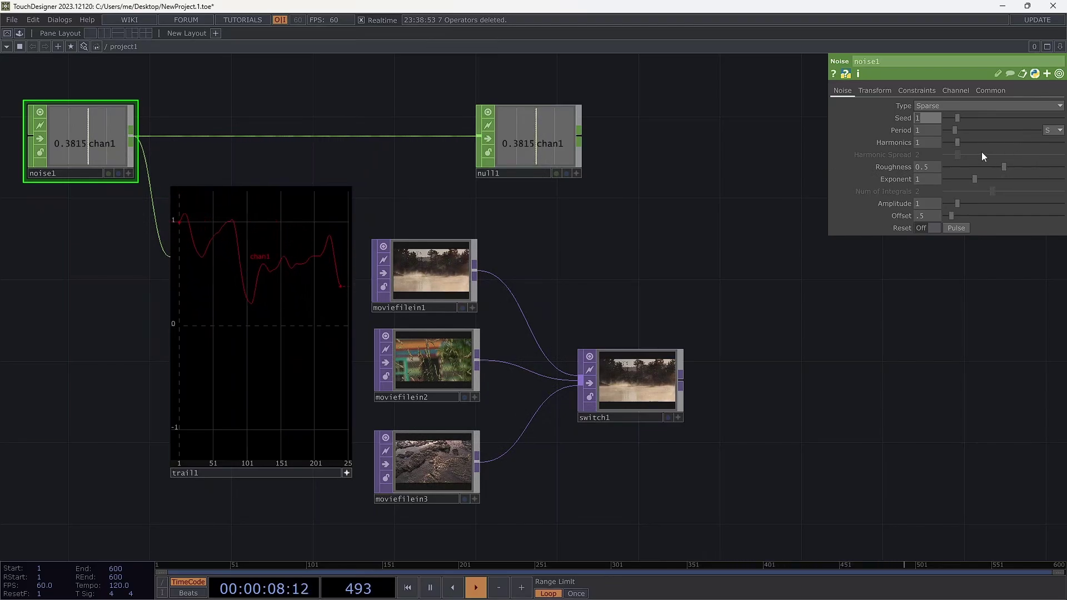
Try a higher Harmonics value on noise1, then return it to 1.
{"action": "left_click_drag", "start_coordinate": [957, 143], "coordinate": [990, 140]}
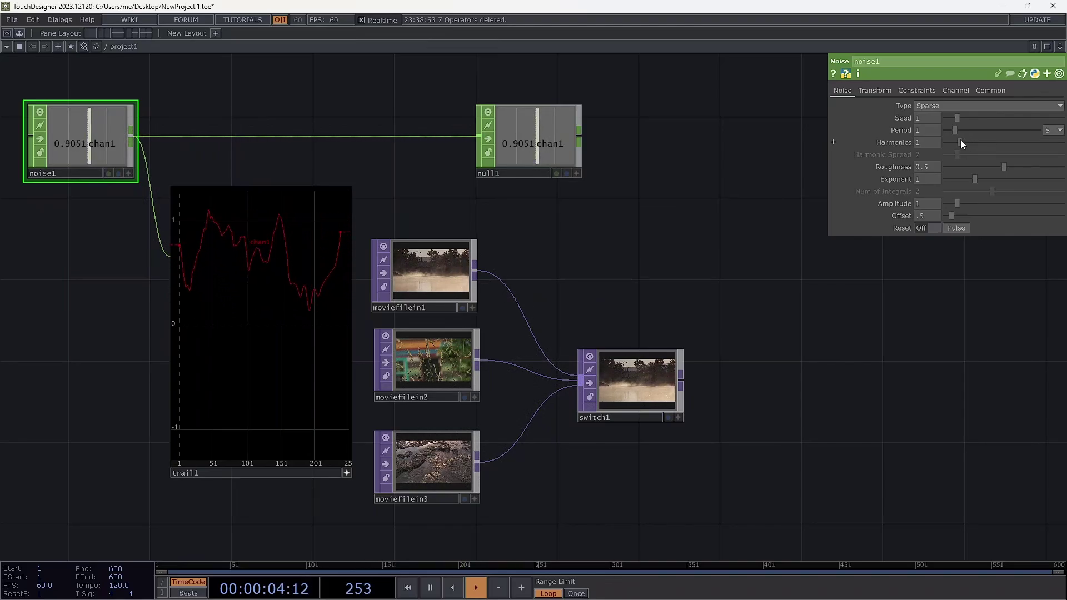
{"action": "mouse_move", "coordinate": [960, 141]}
{"action": "left_mouse_down"}
{"action": "mouse_move", "coordinate": [1026, 130]}
{"action": "mouse_move", "coordinate": [960, 132]}
{"action": "mouse_move", "coordinate": [970, 131]}
{"action": "left_mouse_up"}
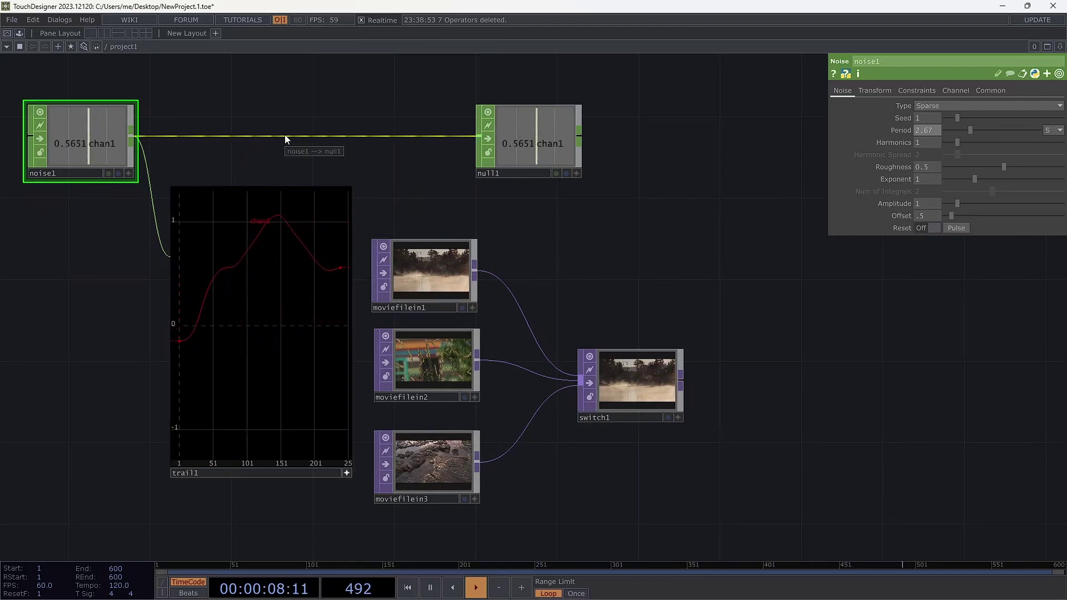
Try Hermite noise type, revert to Sparse, and drag Exponent to 0.28.
{"action": "left_click", "coordinate": [953, 105]}
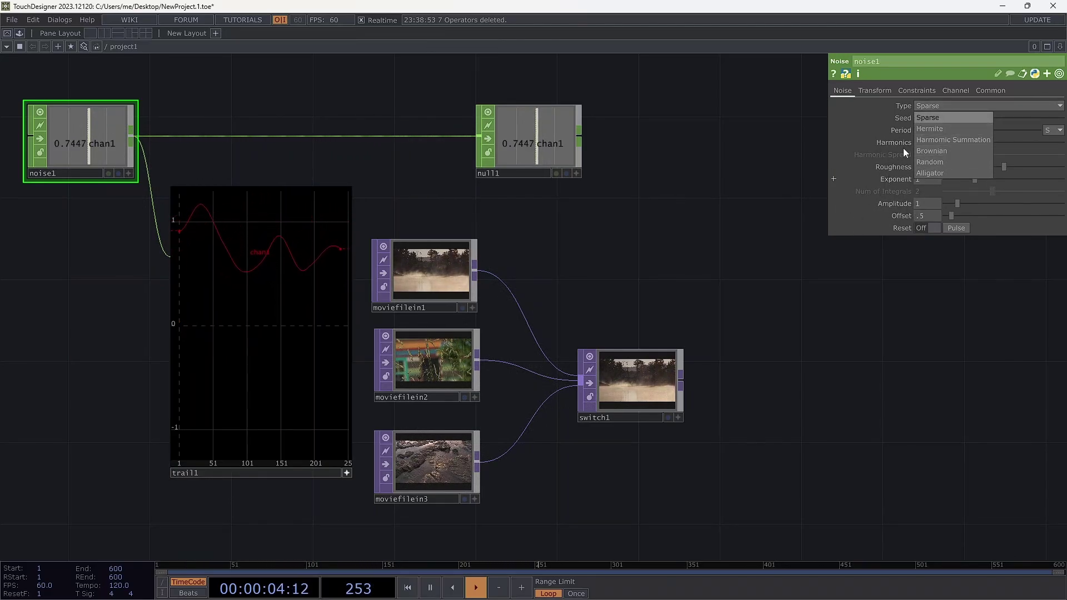
{"action": "left_click", "coordinate": [943, 128]}
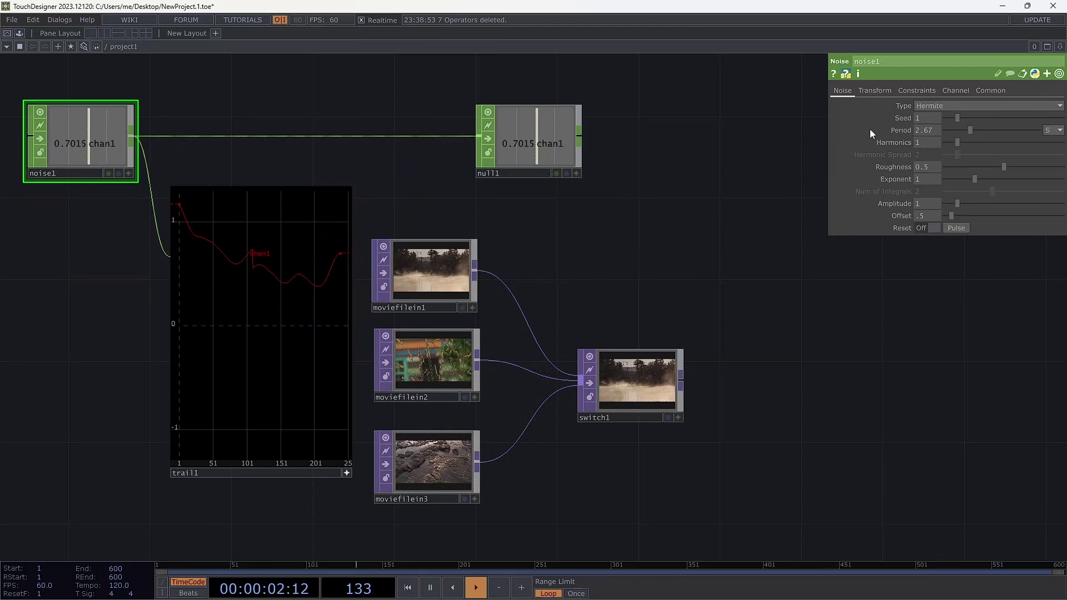
{"action": "left_click", "coordinate": [921, 107]}
{"action": "left_click", "coordinate": [929, 114]}
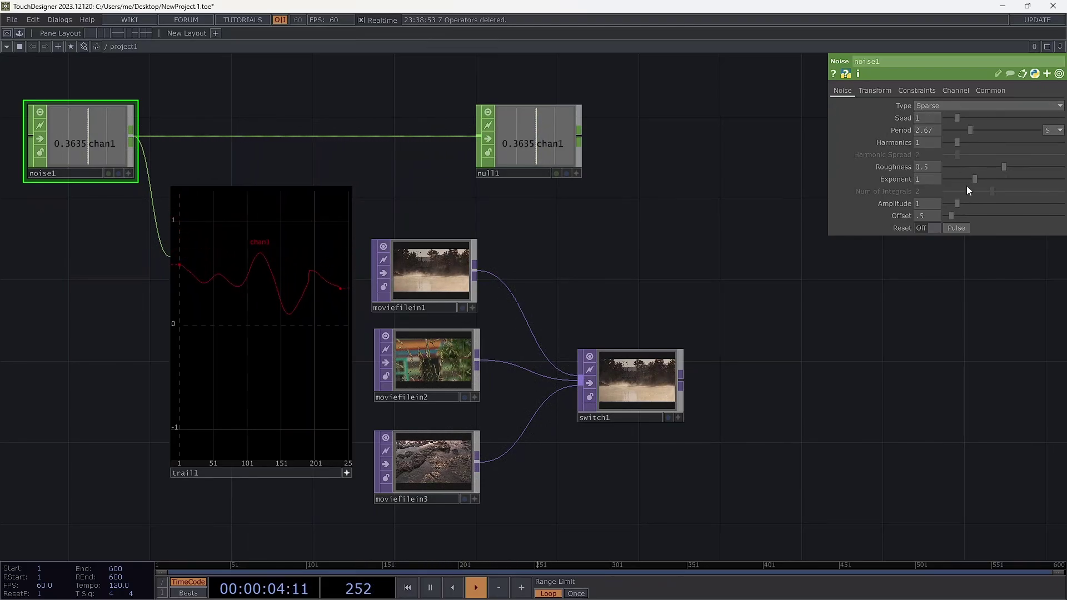
{"action": "left_click_drag", "start_coordinate": [958, 178], "coordinate": [1018, 175]}
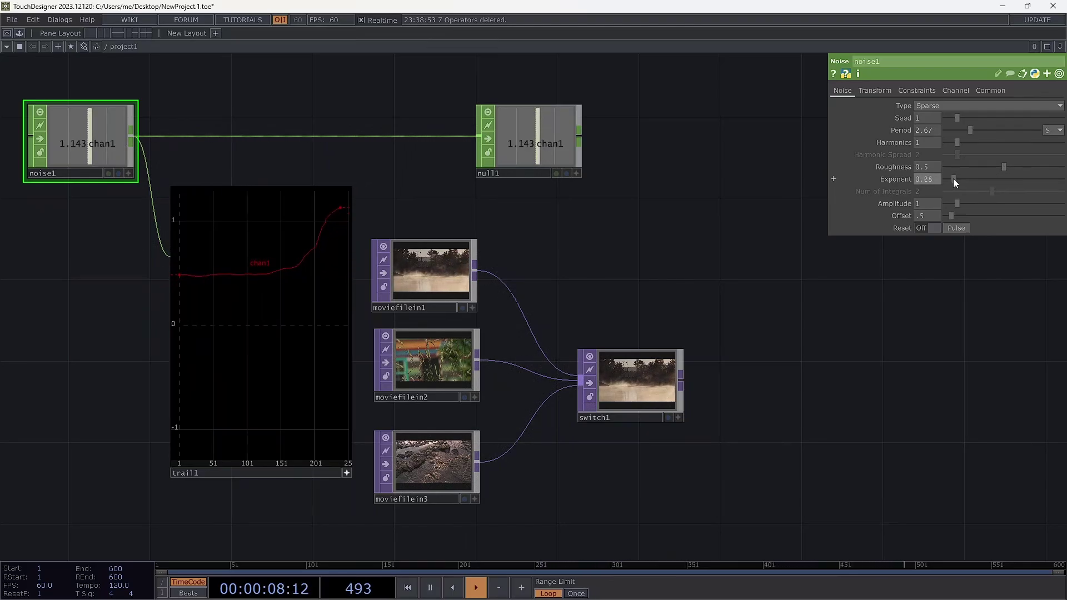
Reset noise1's Exponent to default using the changed-parameters-only view.
{"action": "left_click", "coordinate": [1059, 73]}
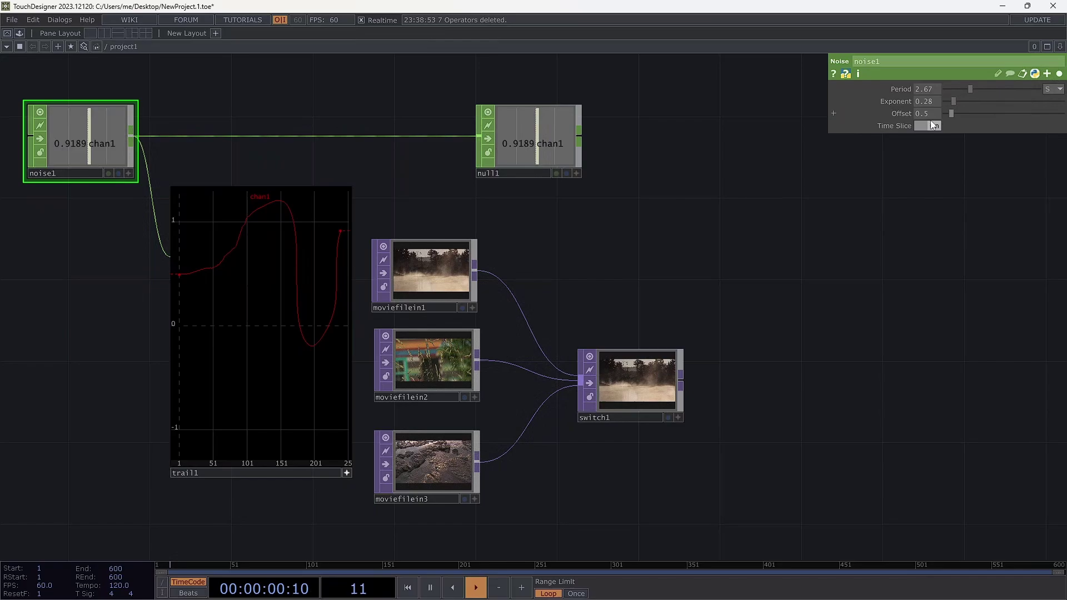
{"action": "right_click", "coordinate": [895, 102]}
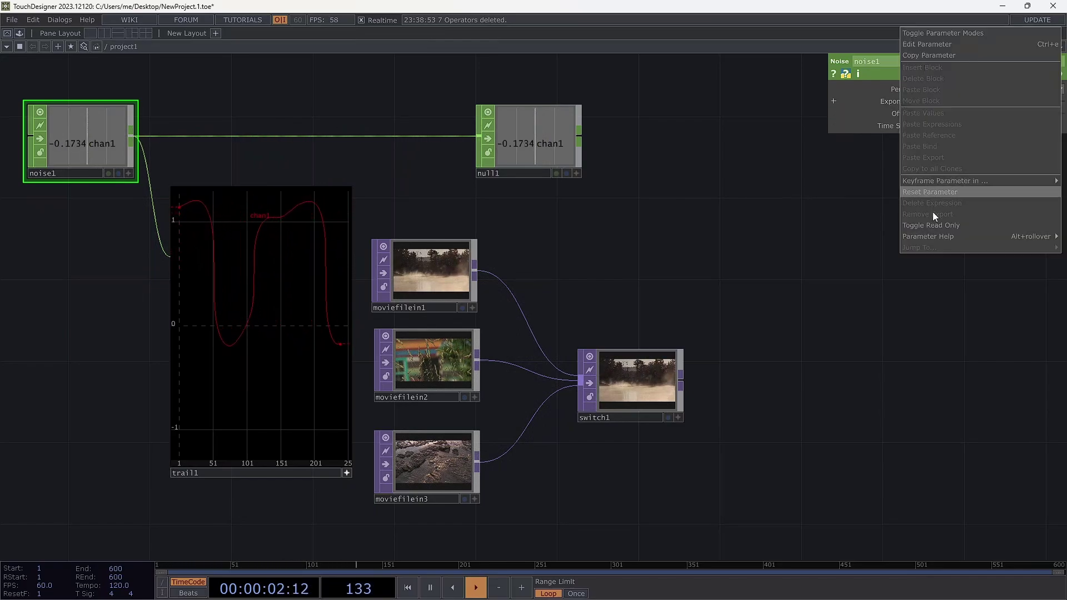
{"action": "left_click", "coordinate": [932, 192]}
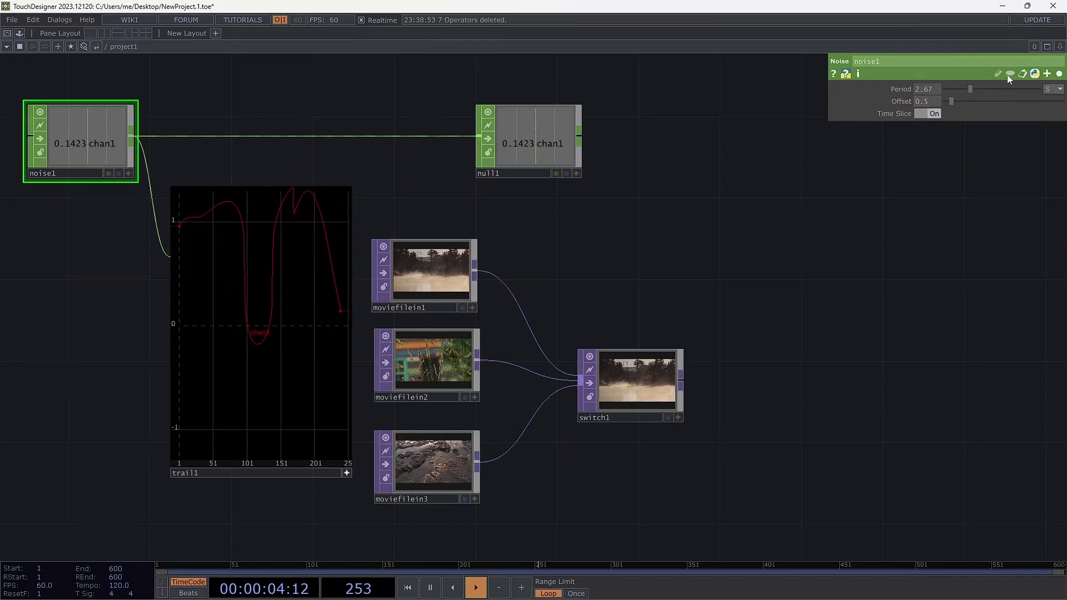
{"action": "left_click", "coordinate": [1058, 73]}
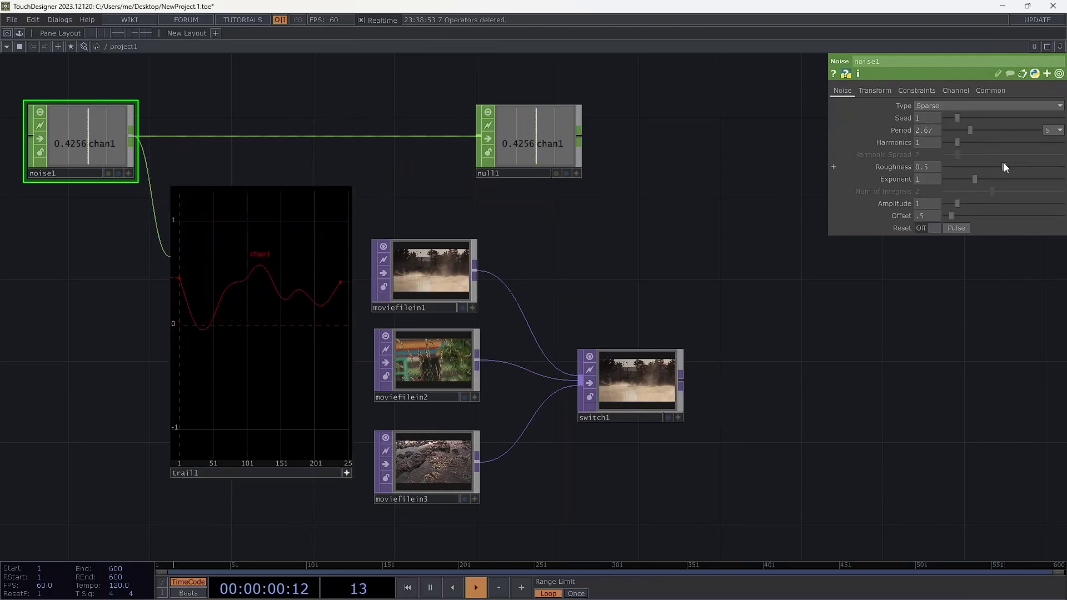
Shorten noise1's Period and lower its Roughness by adjusting their sliders.
{"action": "mouse_move", "coordinate": [1001, 162]}
{"action": "left_mouse_down"}
{"action": "mouse_move", "coordinate": [967, 162]}
{"action": "mouse_move", "coordinate": [981, 163]}
{"action": "left_mouse_up"}
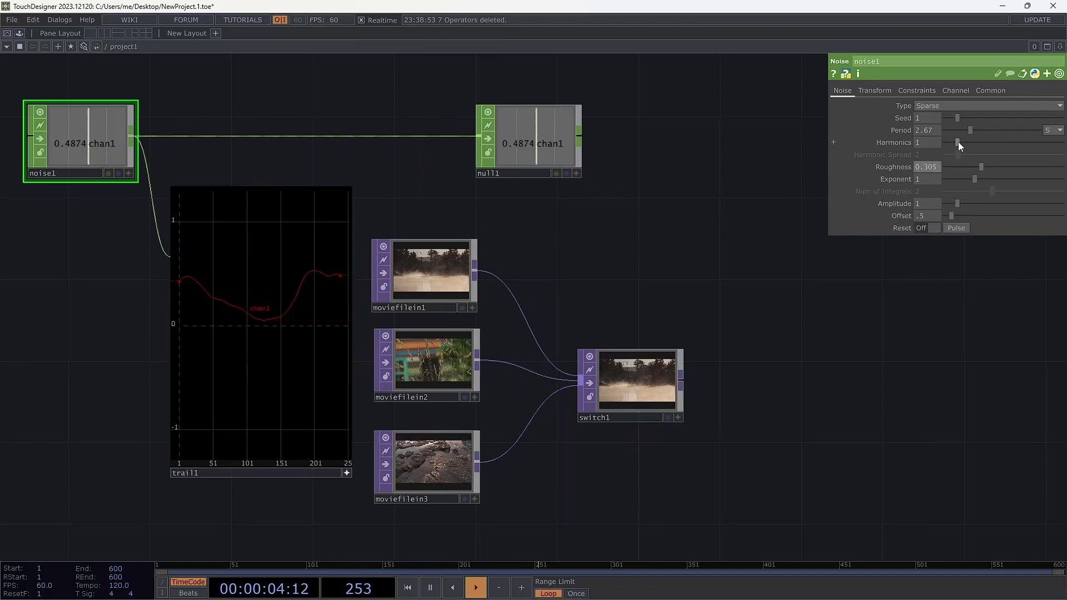
{"action": "left_click_drag", "start_coordinate": [970, 130], "coordinate": [962, 130]}
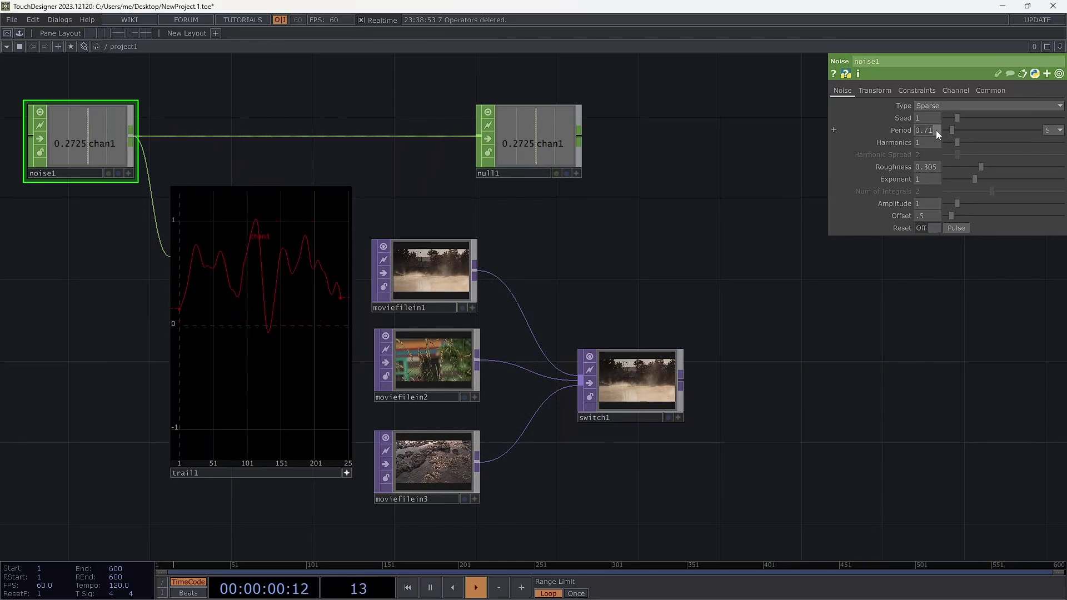
{"action": "left_click", "coordinate": [982, 166]}
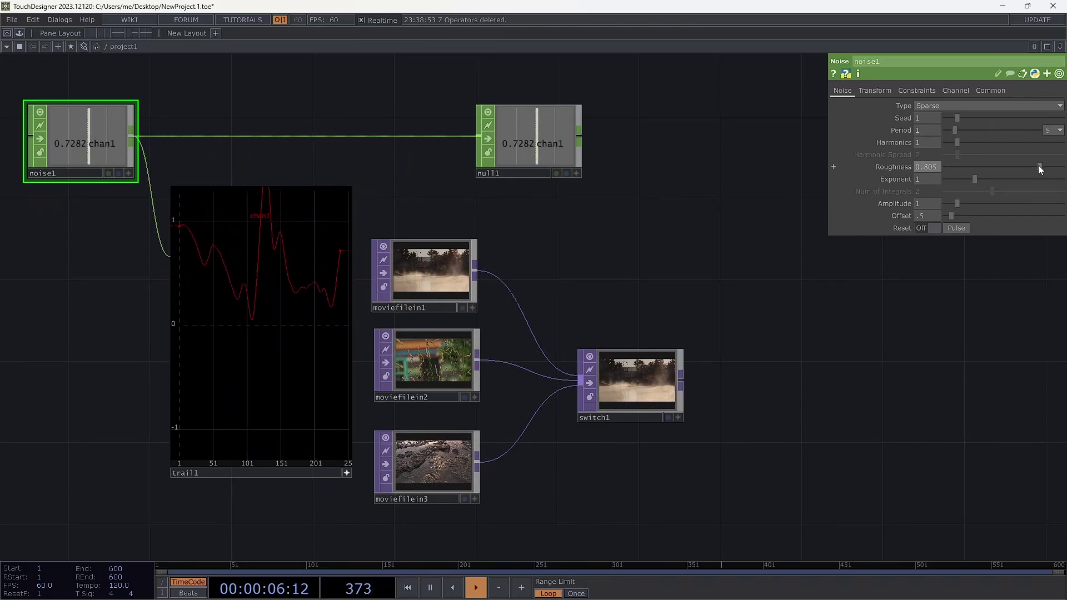
{"action": "left_click_drag", "start_coordinate": [1038, 165], "coordinate": [978, 165]}
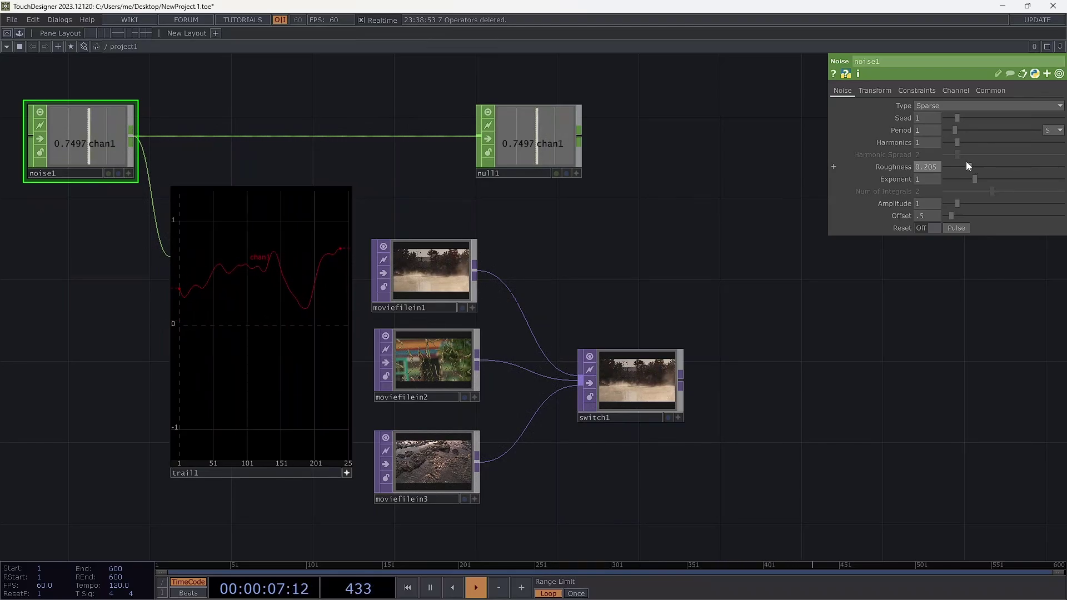
Reset noise1's Roughness to 0.5, then try Harmonics 3 and Period 5.76.
{"action": "right_click", "coordinate": [909, 165]}
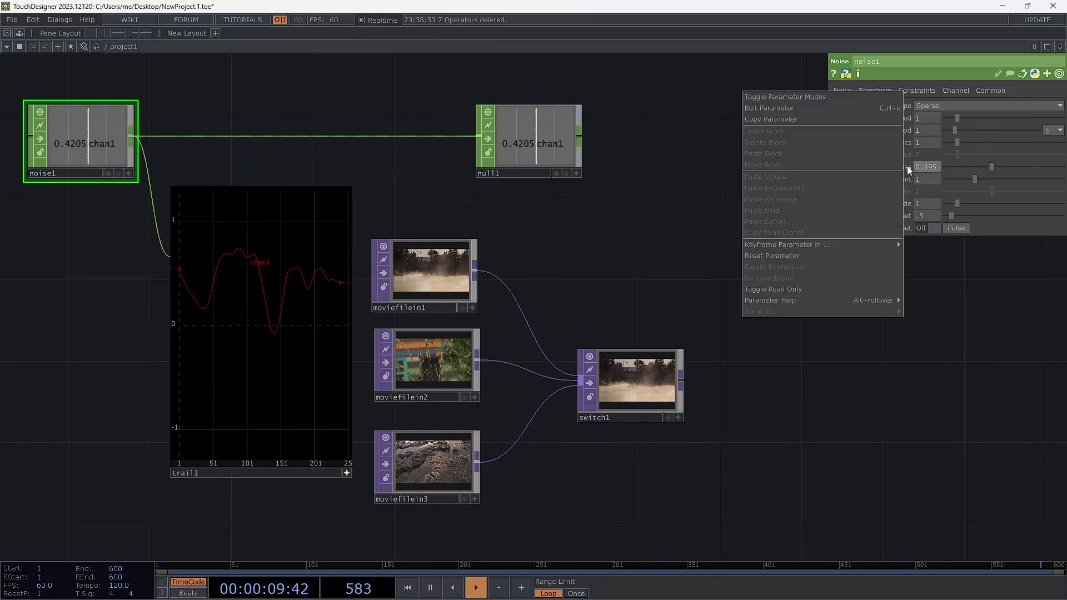
{"action": "left_click", "coordinate": [791, 257]}
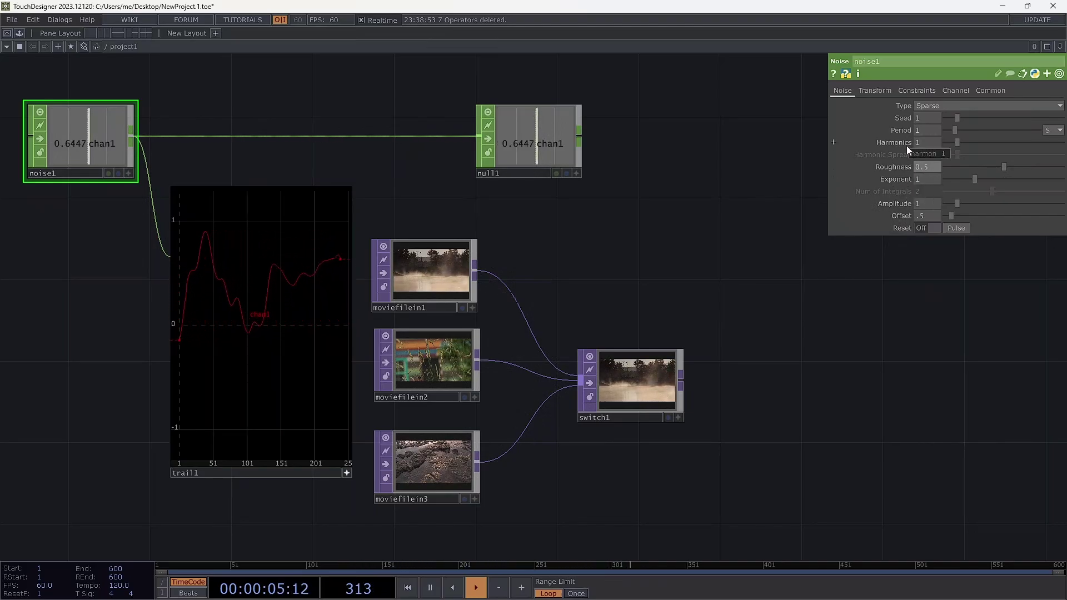
{"action": "left_click_drag", "start_coordinate": [958, 144], "coordinate": [979, 141]}
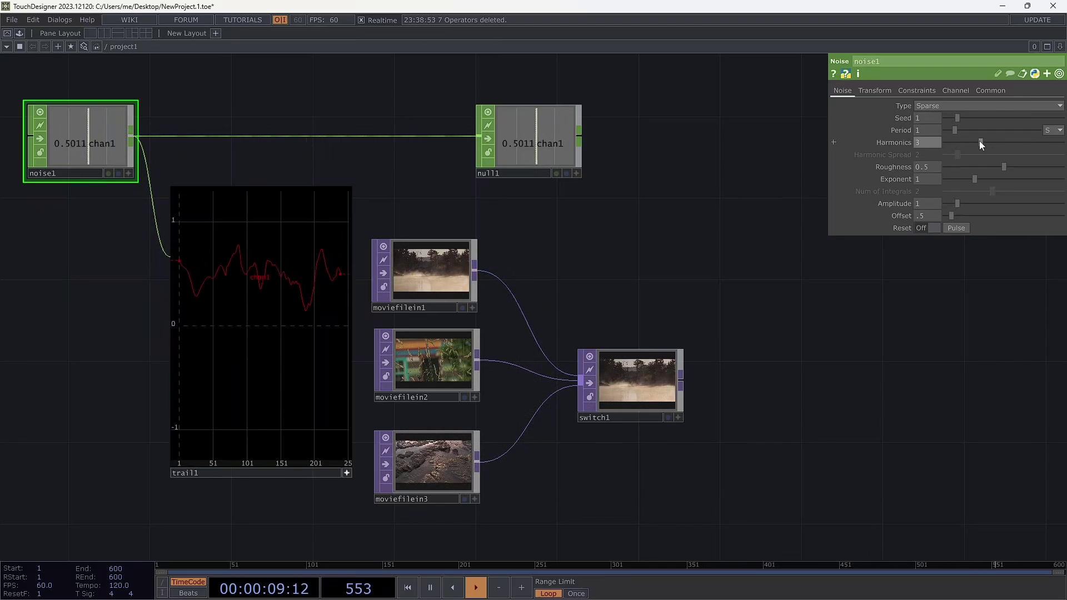
{"action": "left_click_drag", "start_coordinate": [955, 130], "coordinate": [1001, 125]}
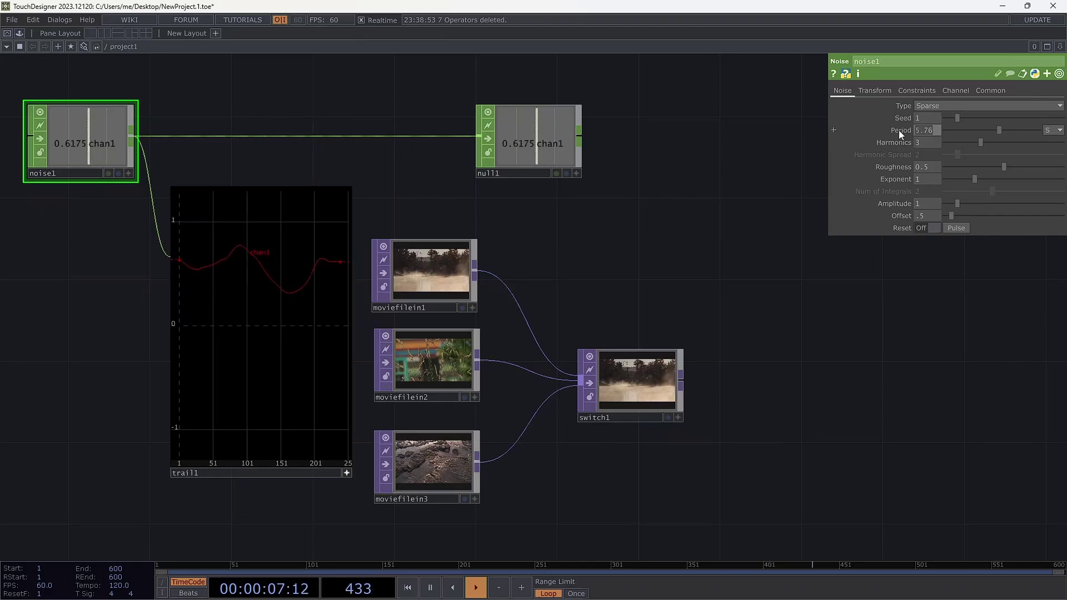
Return noise1's Period to 1 and reset Harmonics to its default of 1.
{"action": "type", "text": "1"}
{"action": "key", "text": "Tab"}
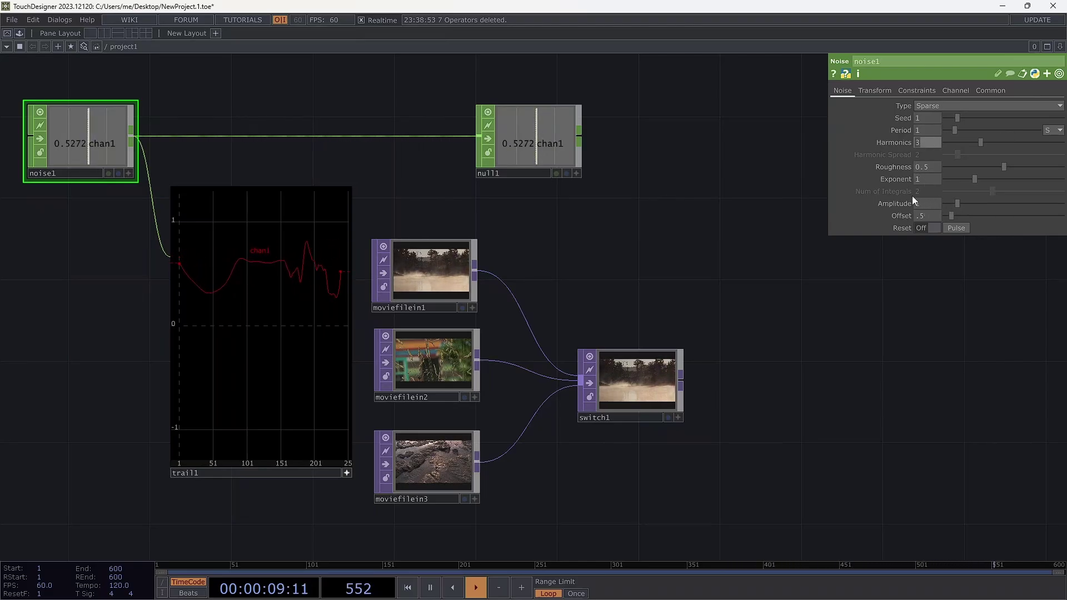
{"action": "right_click", "coordinate": [895, 142]}
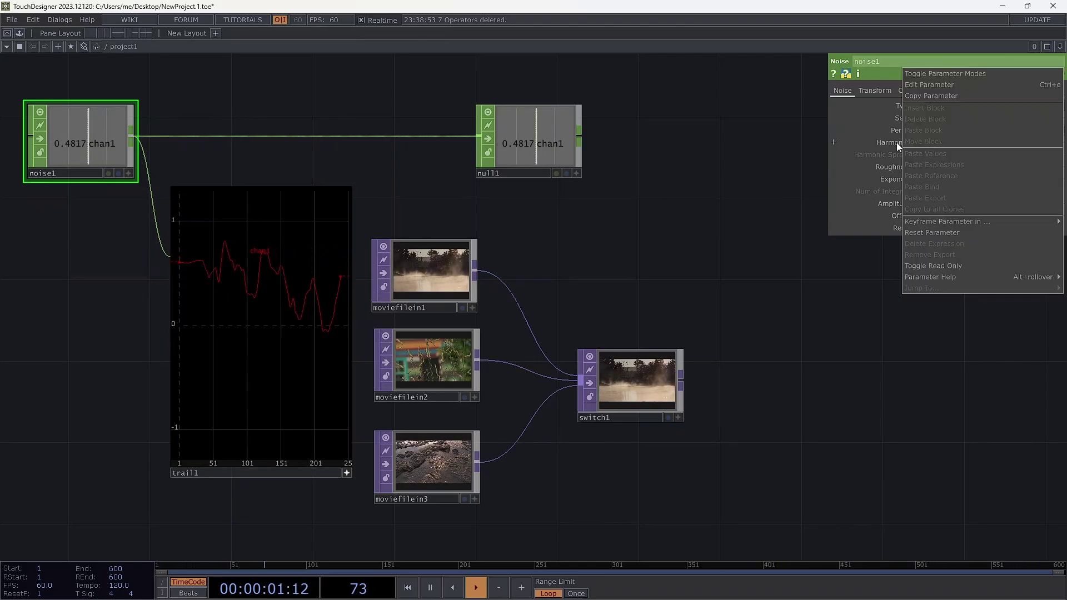
{"action": "left_click", "coordinate": [921, 233]}
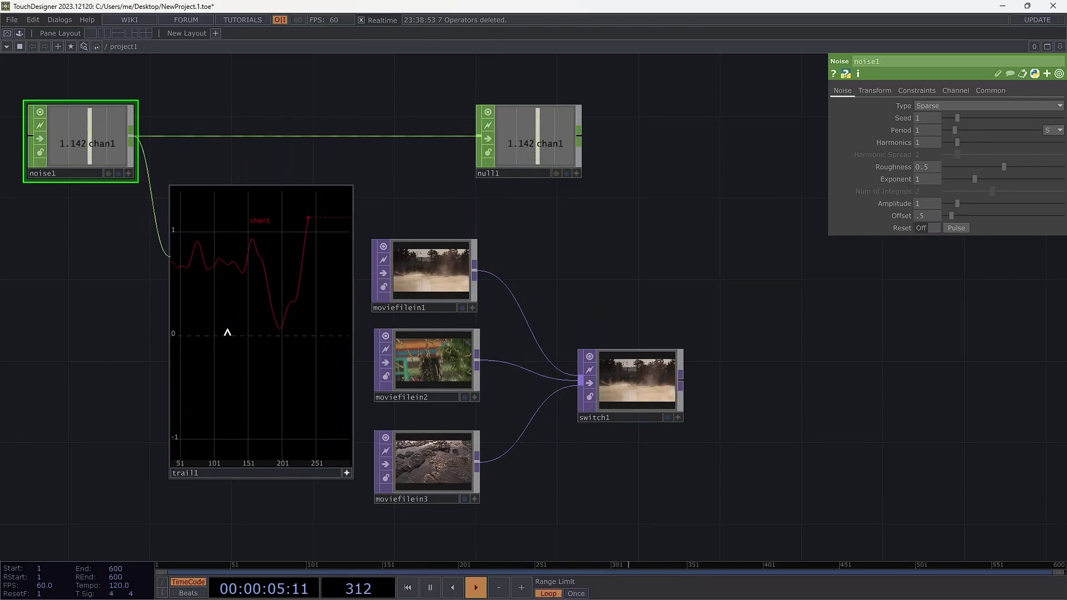
Insert a Math CHOP, math1, into the wire between noise1 and null1.
{"action": "right_click", "coordinate": [282, 135]}
{"action": "left_click", "coordinate": [300, 120]}
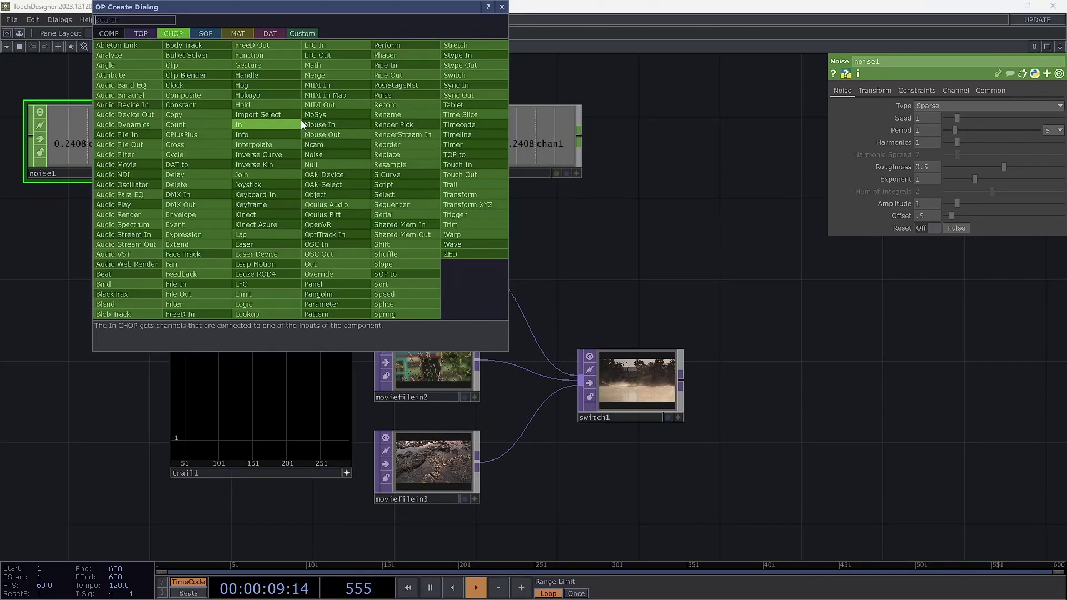
{"action": "left_click", "coordinate": [314, 65]}
{"action": "left_click", "coordinate": [313, 139]}
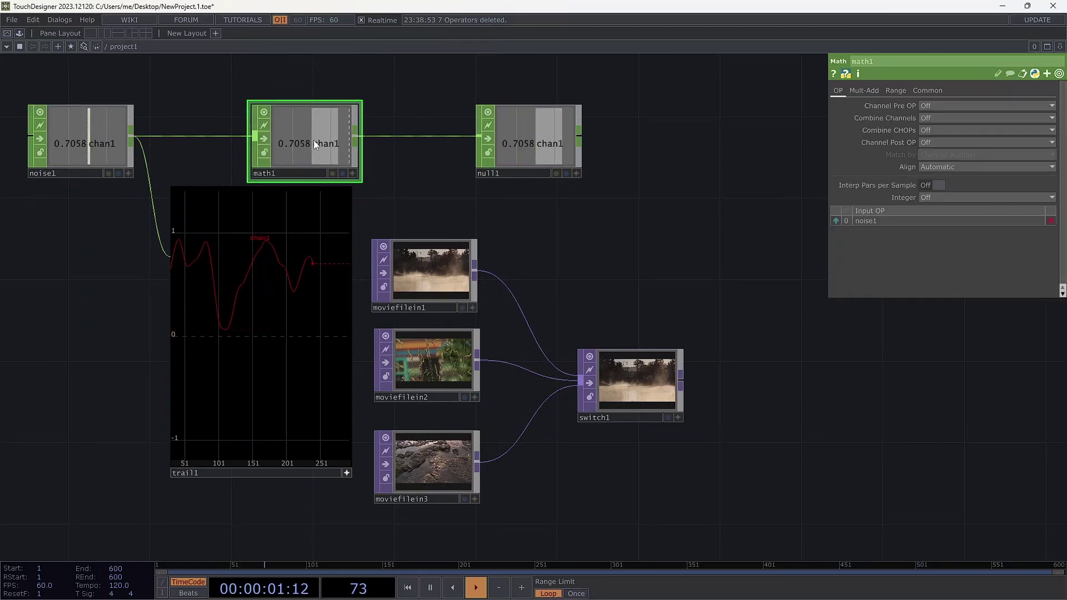
On math1's Range page, set To Range to 0 and 3.
{"action": "left_click", "coordinate": [894, 90]}
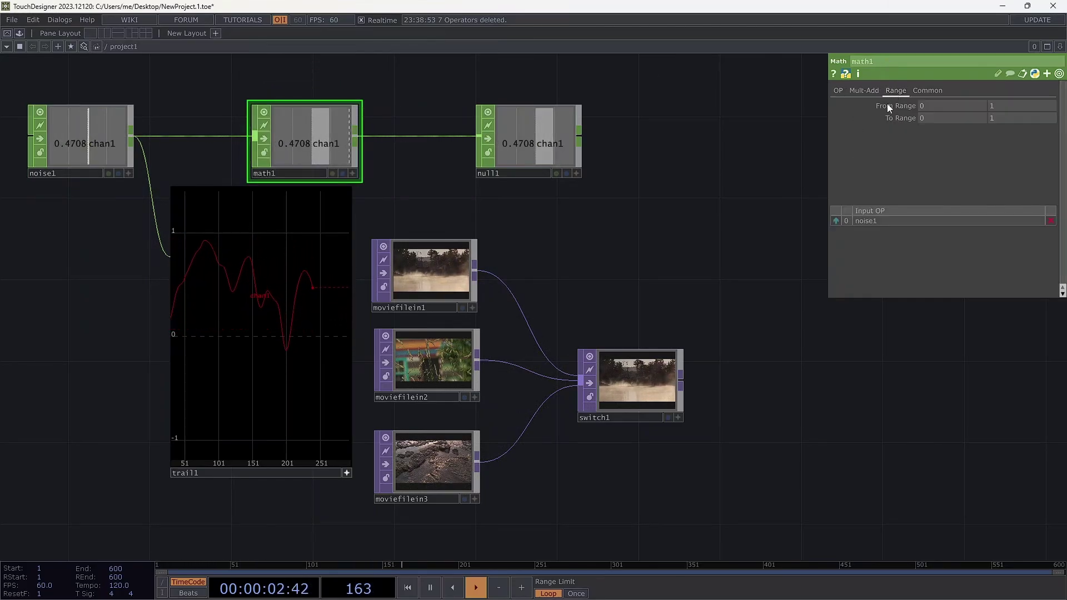
{"action": "left_click", "coordinate": [951, 118]}
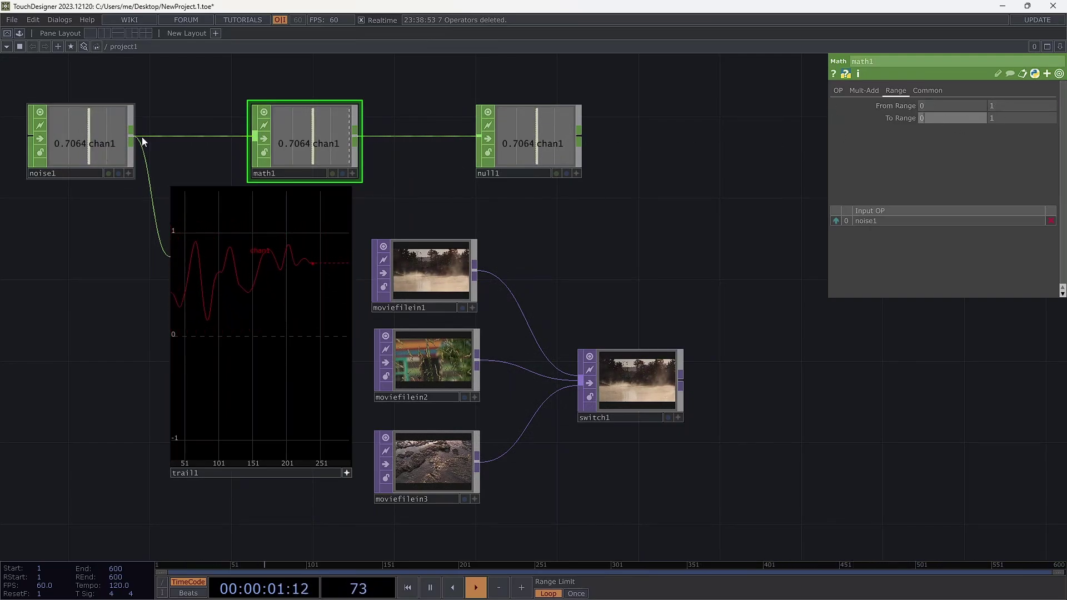
{"action": "left_click", "coordinate": [931, 118]}
{"action": "key", "text": "Tab"}
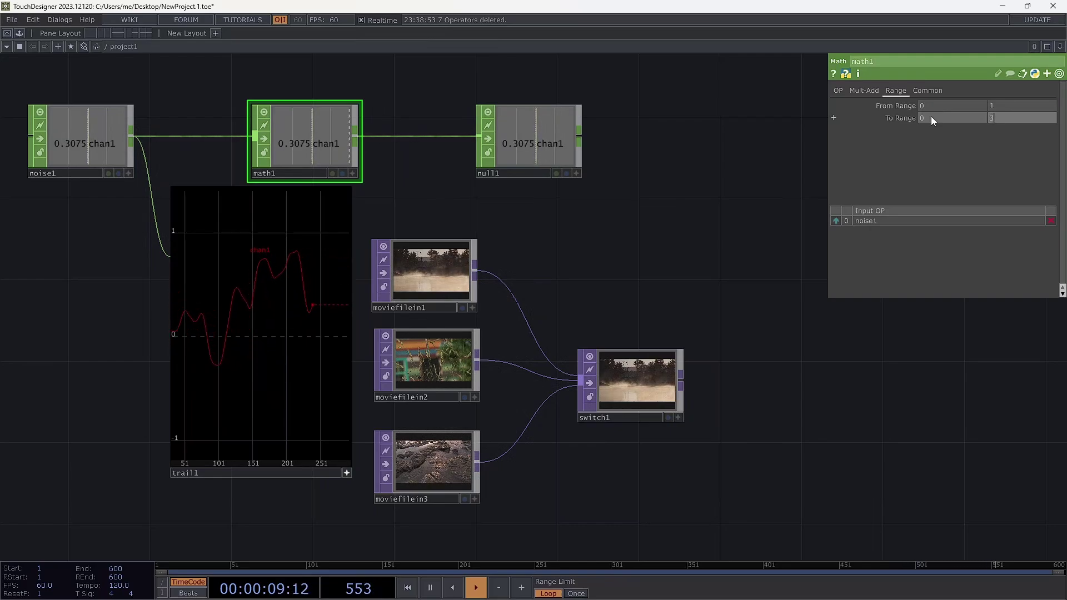
{"action": "type", "text": "3"}
{"action": "key", "text": "Return"}
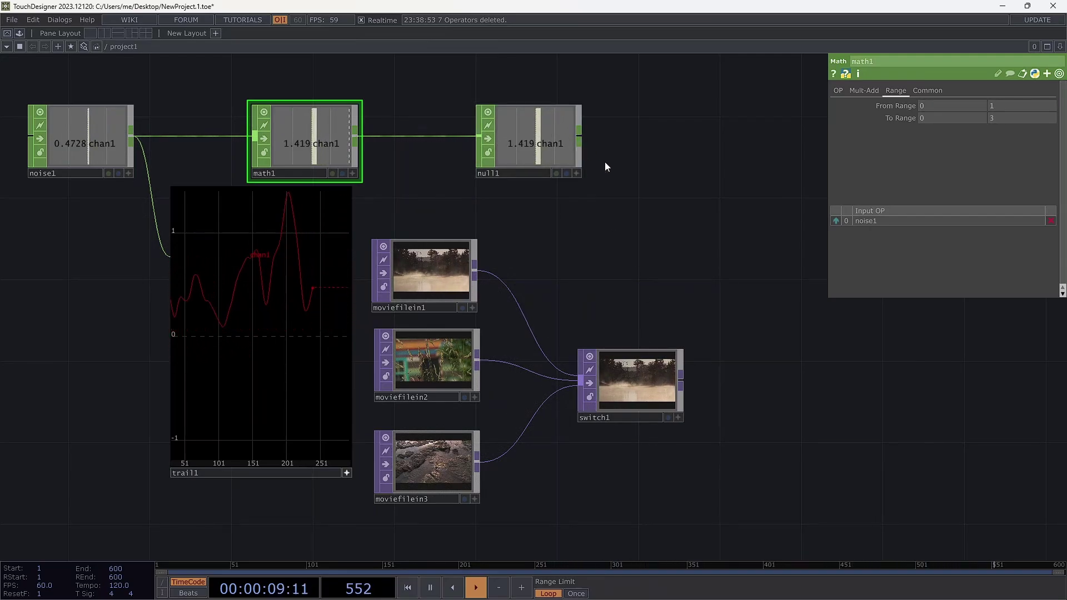
Reference null1's chan1 in switch1's Index as a CHOP reference, then move math1 left.
{"action": "left_click", "coordinate": [576, 174]}
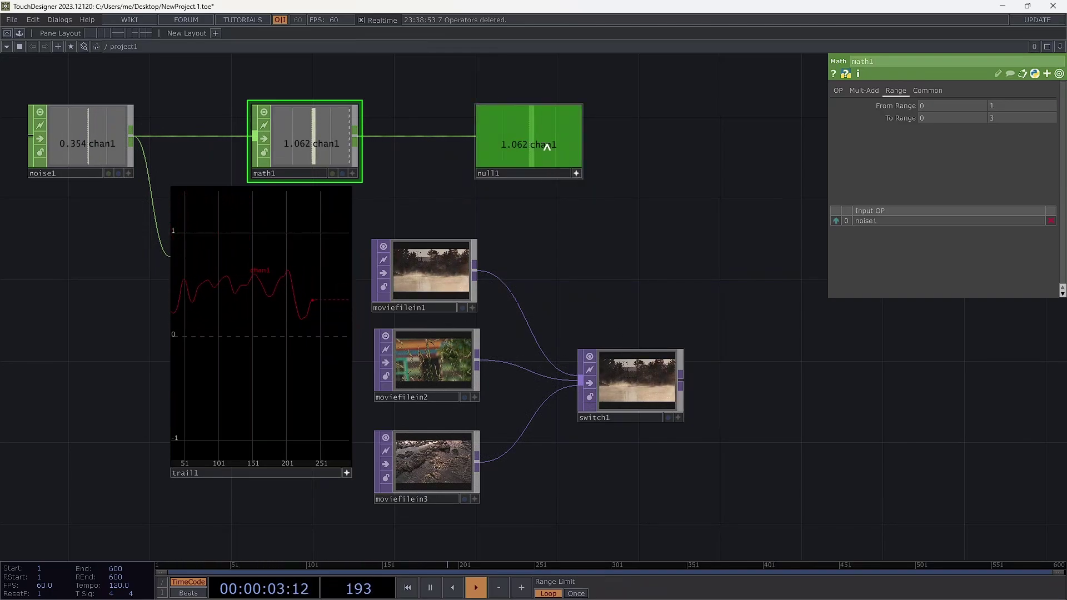
{"action": "right_click", "coordinate": [547, 146]}
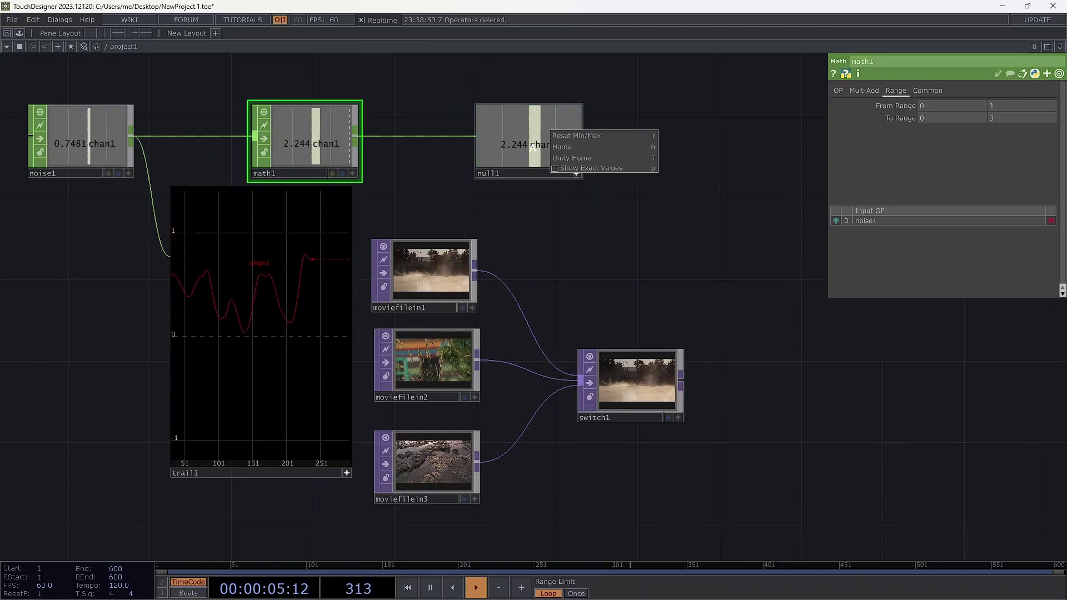
{"action": "left_click", "coordinate": [573, 136]}
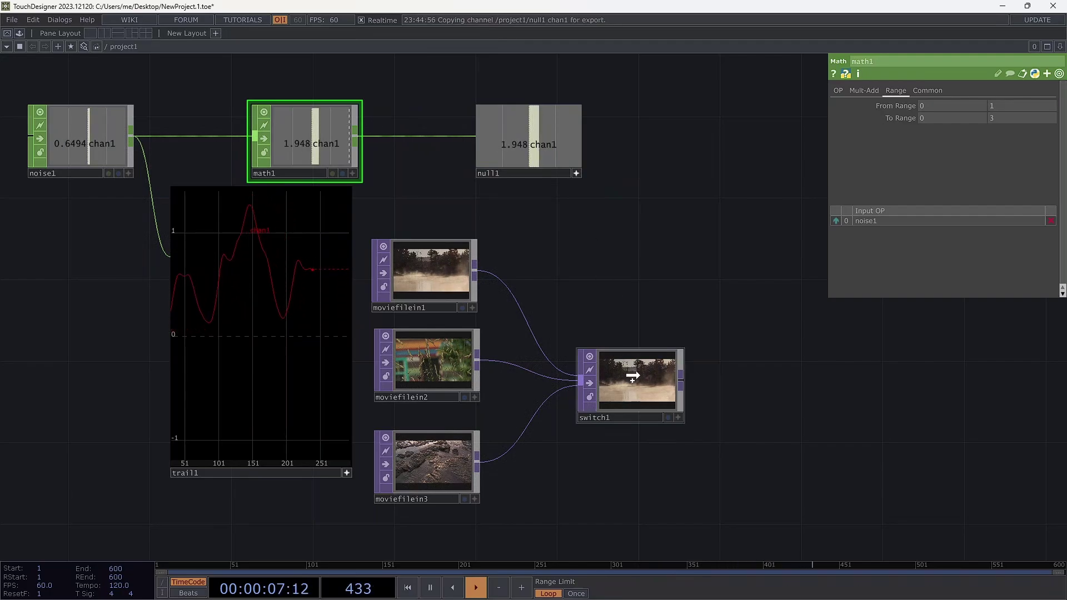
{"action": "left_click", "coordinate": [664, 371]}
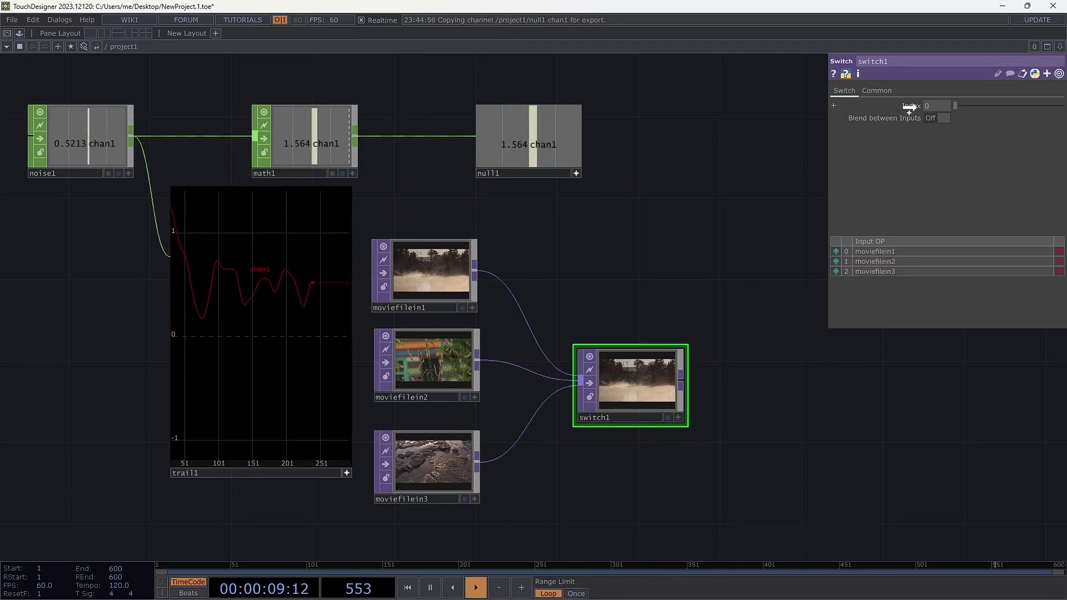
{"action": "left_click", "coordinate": [945, 106]}
{"action": "left_click", "coordinate": [918, 101]}
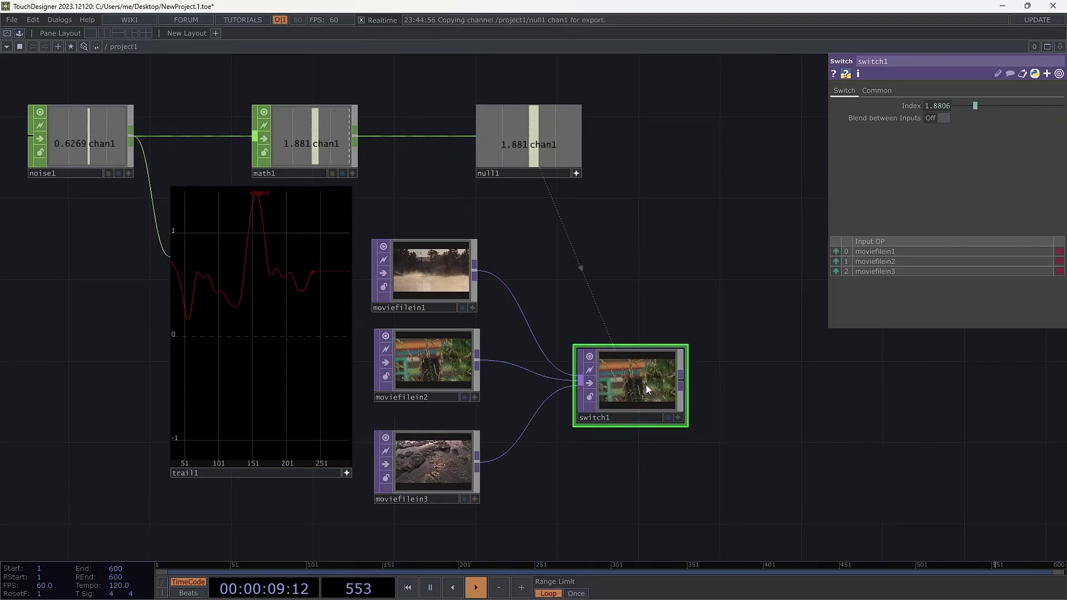
{"action": "left_click_drag", "start_coordinate": [301, 146], "coordinate": [220, 145]}
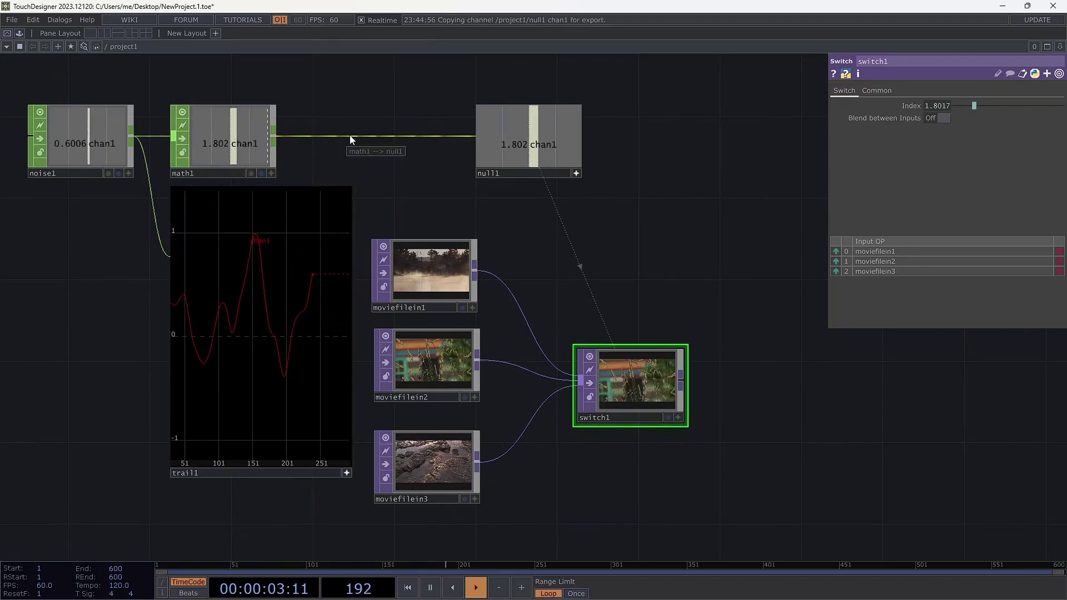
{"action": "left_click", "coordinate": [94, 135]}
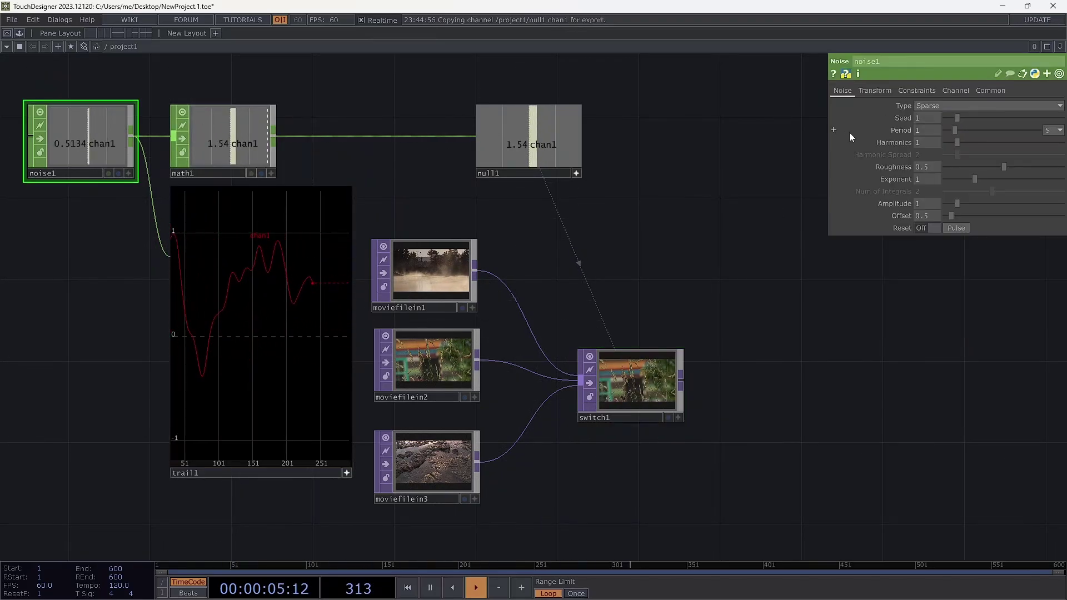
{"action": "left_click_drag", "start_coordinate": [526, 144], "coordinate": [525, 142]}
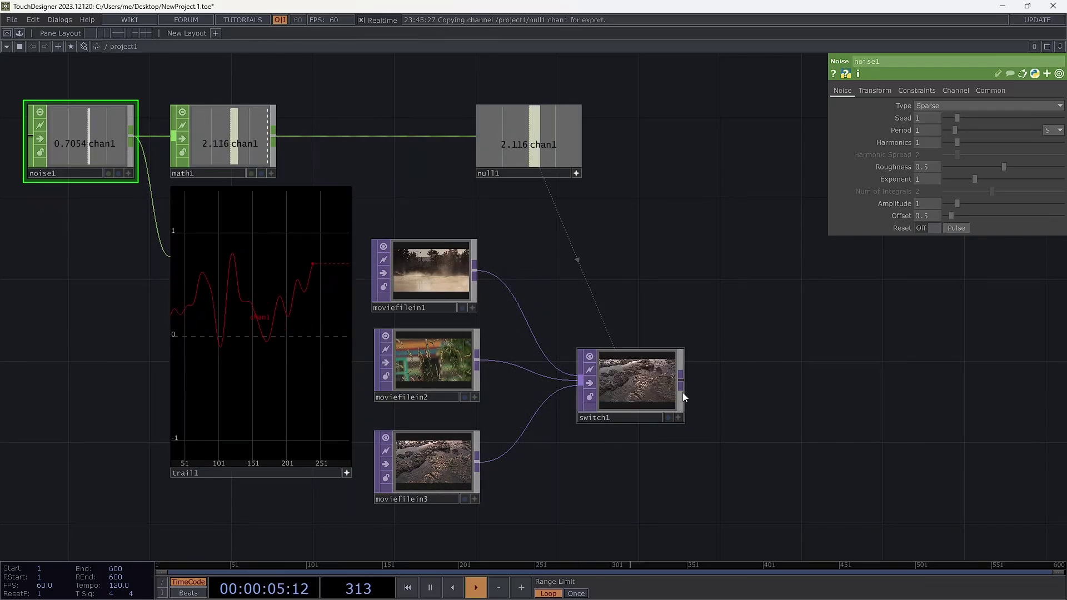
{"action": "key", "text": "Tab"}
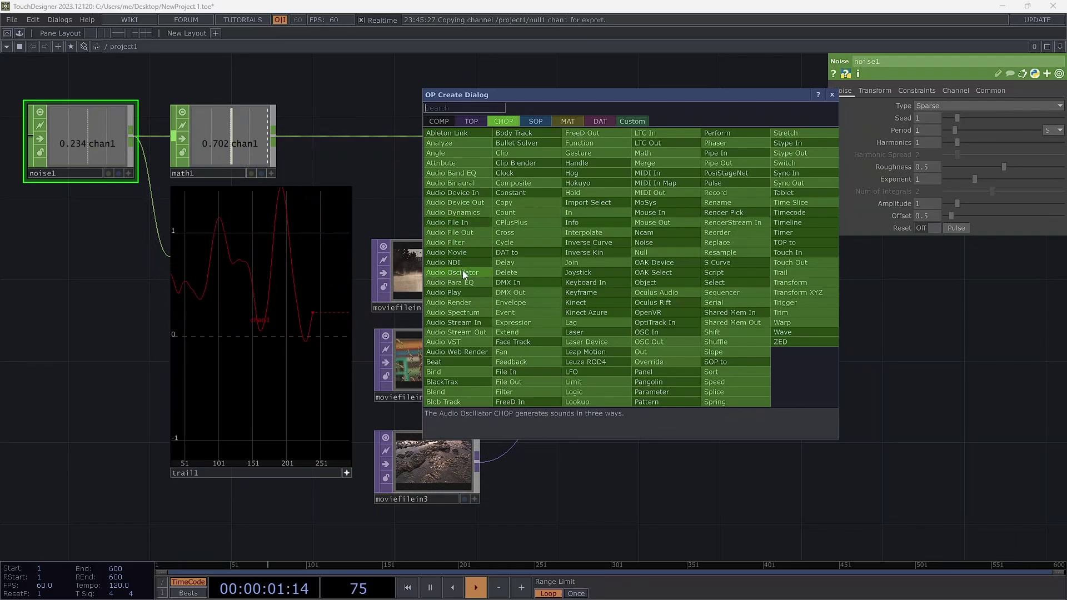
{"action": "left_click", "coordinate": [625, 492]}
Set switch1's Blend between Inputs toggle to On.
{"action": "left_click", "coordinate": [644, 373]}
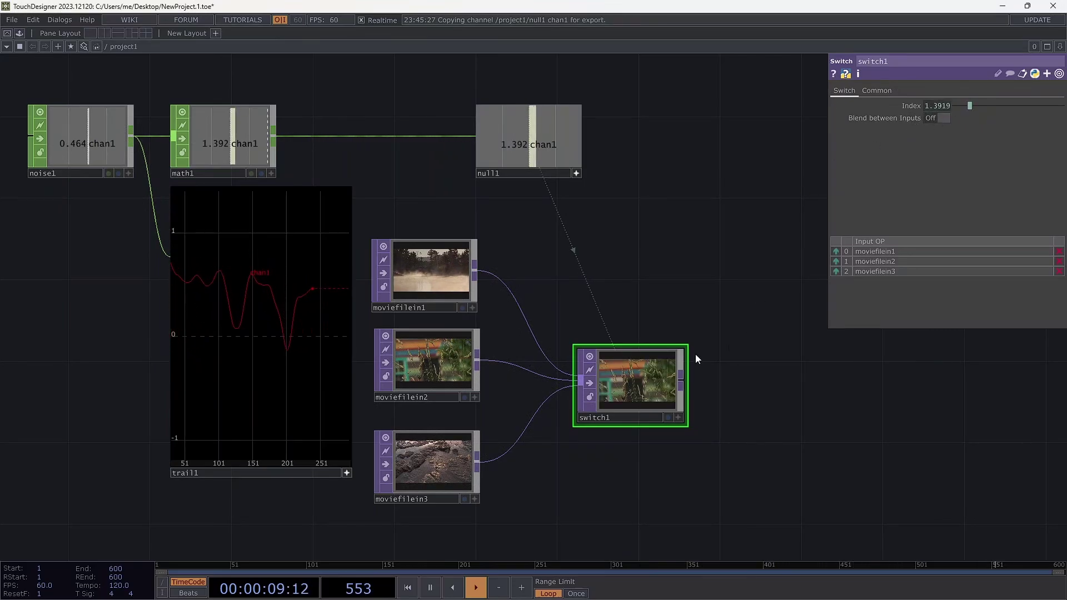
{"action": "left_click", "coordinate": [933, 118]}
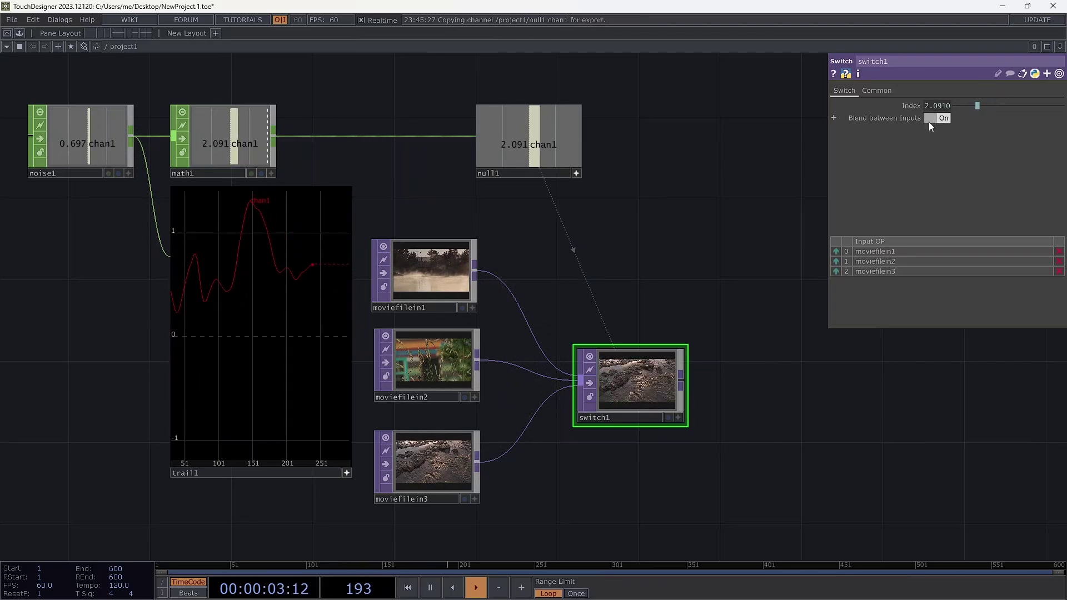